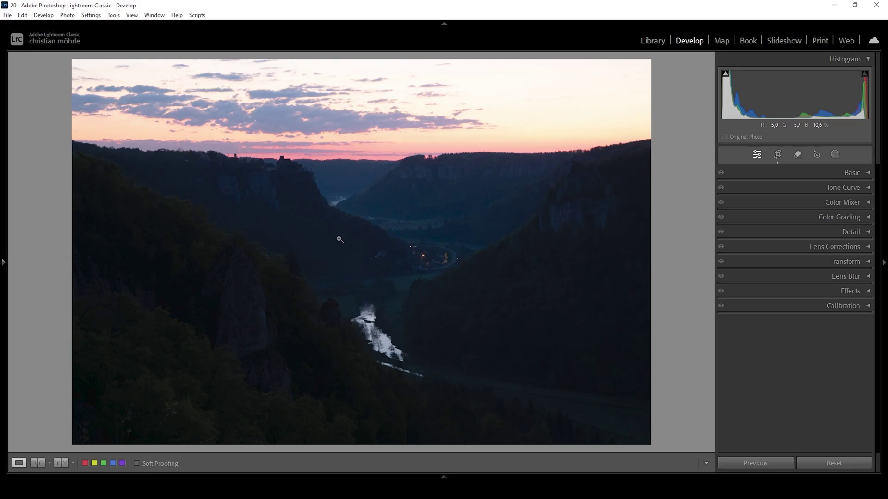
# Run AI Denoise on the photo with the Denoise amount reduced below 50, saving the result as an enhanced DNG.
pyautogui.click(812, 233)
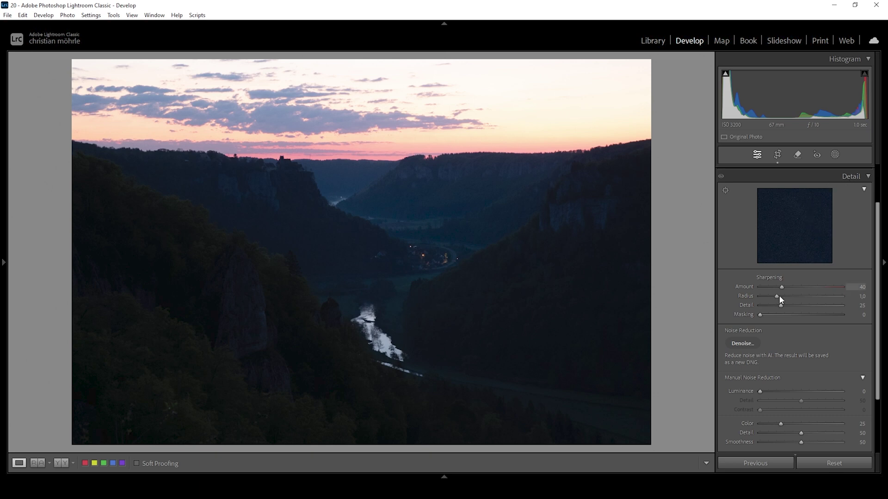
pyautogui.click(752, 345)
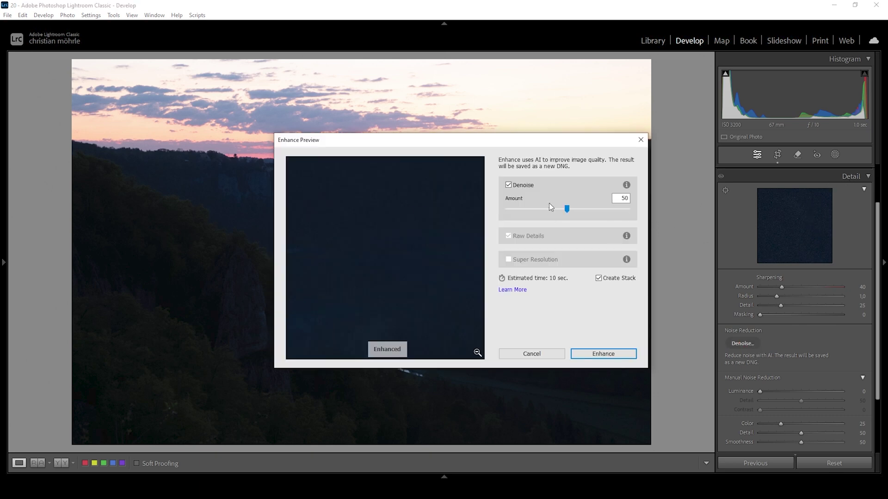
pyautogui.moveTo(428, 196); pyautogui.dragTo(434, 221)
pyautogui.moveTo(560, 209); pyautogui.dragTo(548, 209)
pyautogui.click(603, 354)
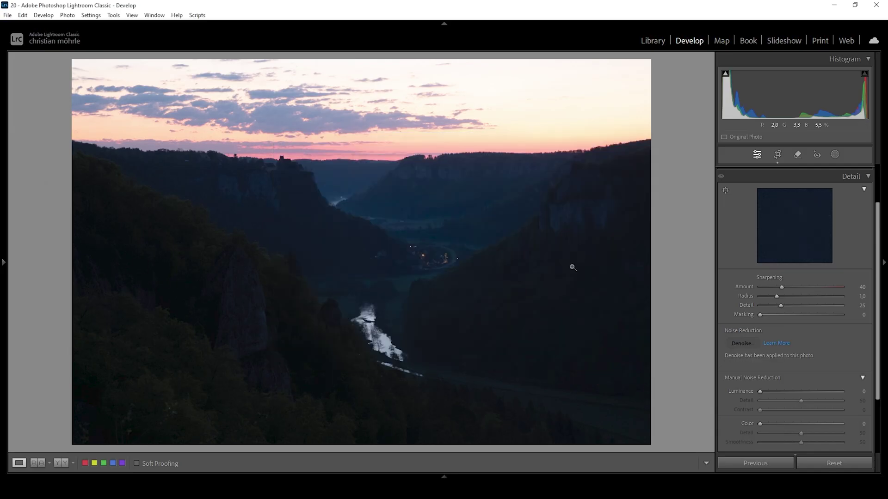
# Change the photo's profile to Adobe Landscape in the basic adjustments.
pyautogui.click(865, 178)
pyautogui.click(861, 171)
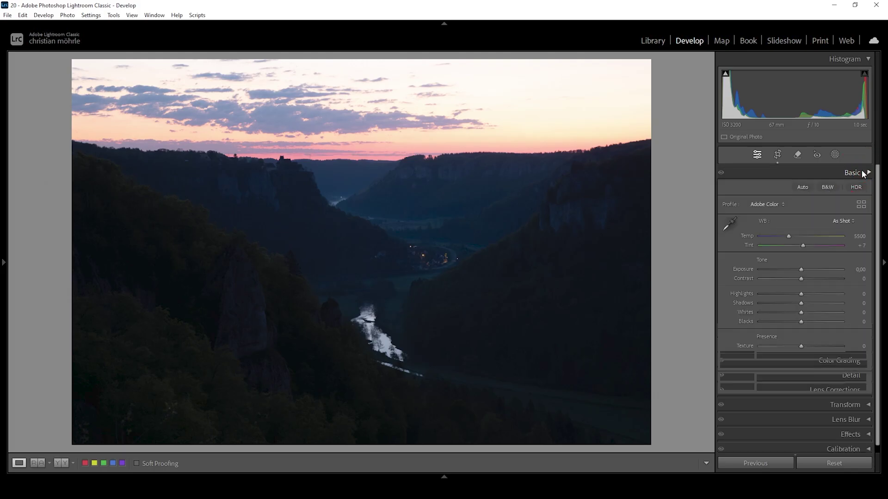
pyautogui.click(780, 204)
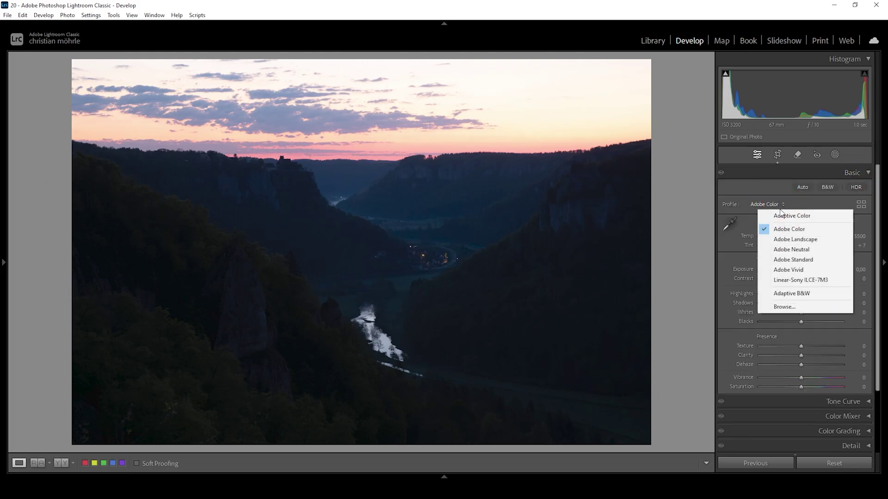
pyautogui.click(781, 239)
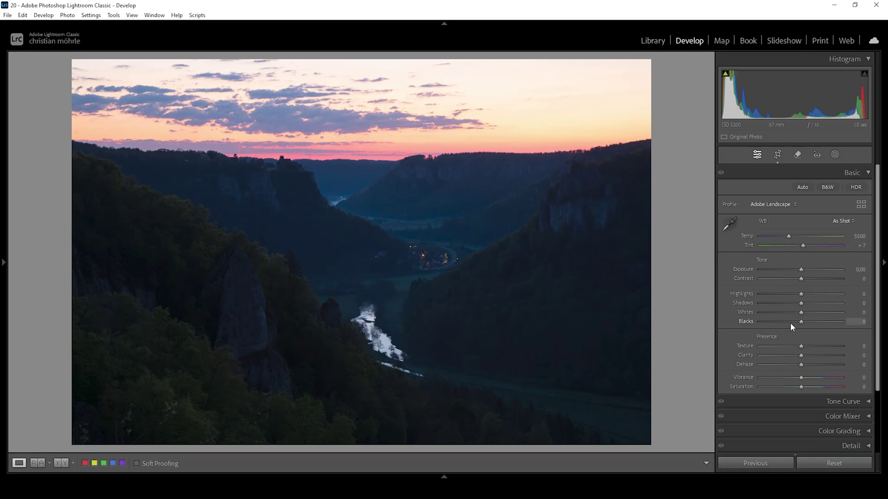
# Warm the white balance by setting the temperature to 7800 and reset the tint to 0.
pyautogui.moveTo(789, 239); pyautogui.dragTo(812, 239)
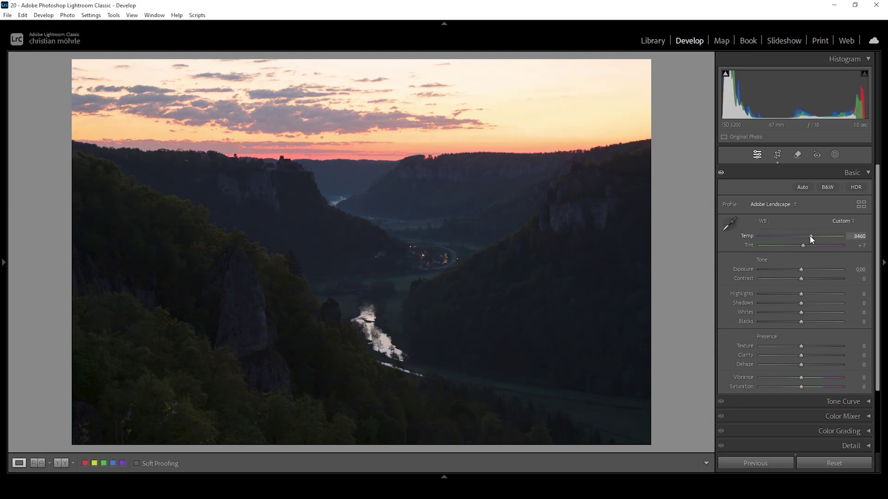
pyautogui.moveTo(865, 237); pyautogui.dragTo(822, 222)
pyautogui.press('Down')
pyautogui.press('Down')
pyautogui.doubleClick(802, 249)
# Adjust the photo's tone with Exposure +0.40, Highlights -31, Shadows +31 and Blacks +20.
pyautogui.moveTo(802, 272); pyautogui.dragTo(805, 273)
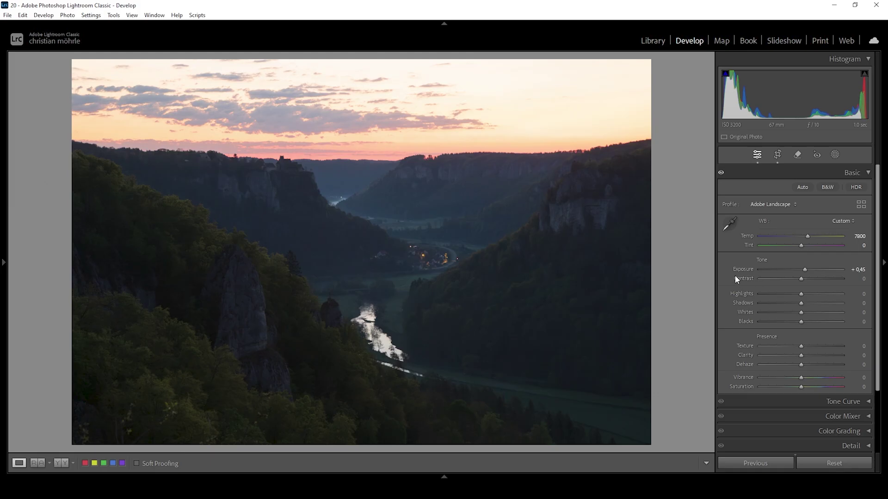
pyautogui.press('-')
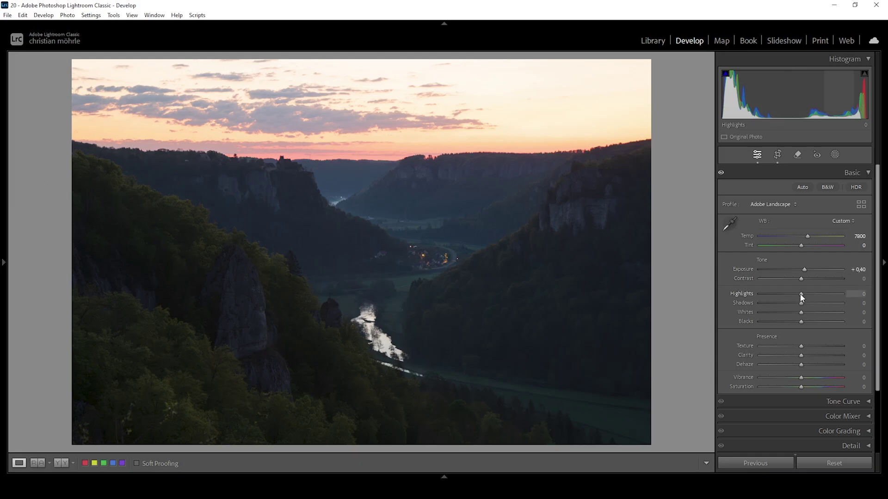
pyautogui.moveTo(799, 295); pyautogui.dragTo(788, 296)
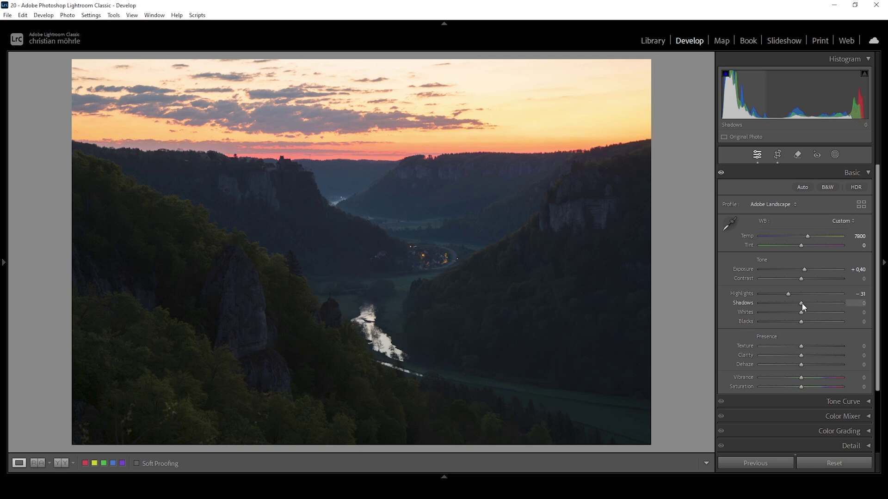
pyautogui.moveTo(802, 304); pyautogui.dragTo(811, 325)
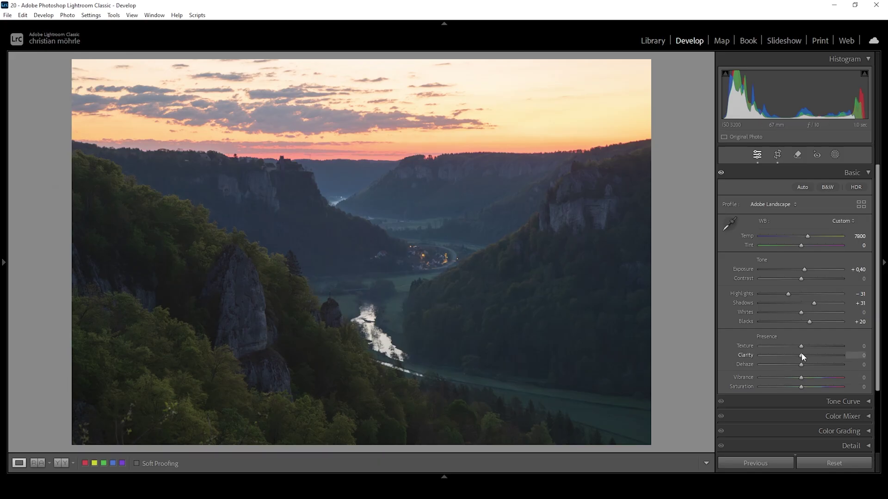
# Set Texture and Clarity to +7 and Dehaze to -3, and compare the photo before and after the edits.
pyautogui.moveTo(800, 346); pyautogui.dragTo(802, 346)
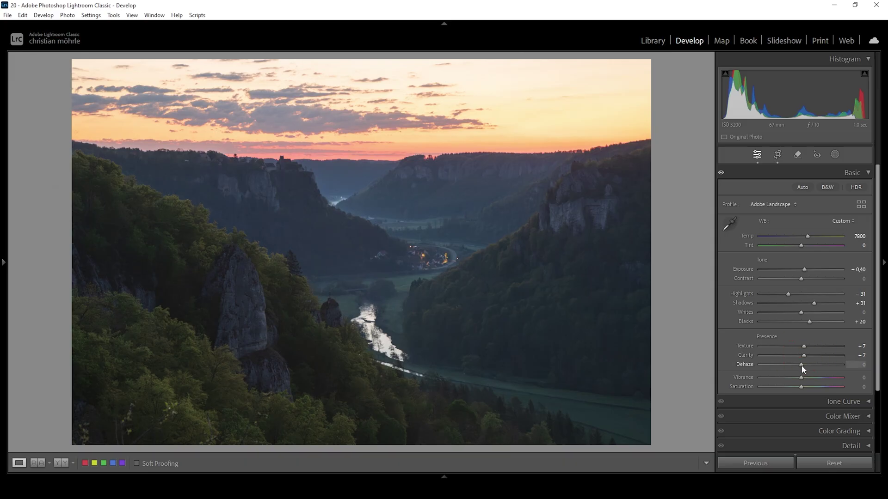
pyautogui.moveTo(800, 365); pyautogui.dragTo(800, 364)
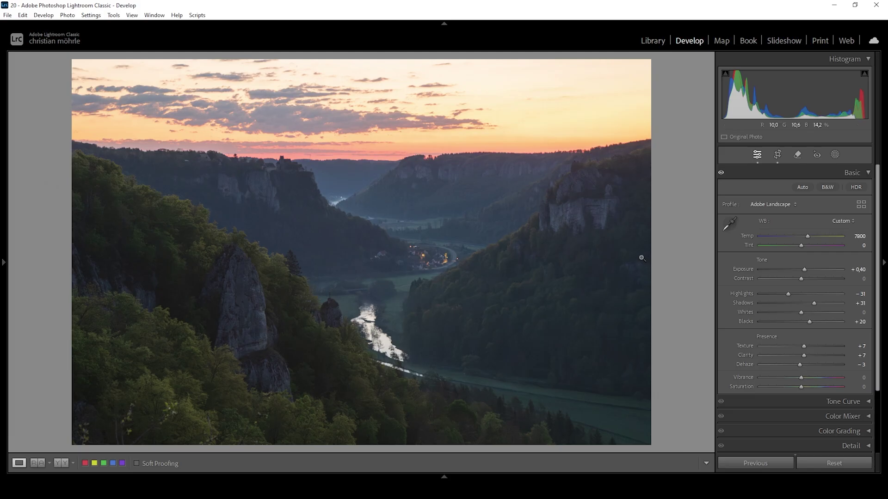
pyautogui.click(61, 463)
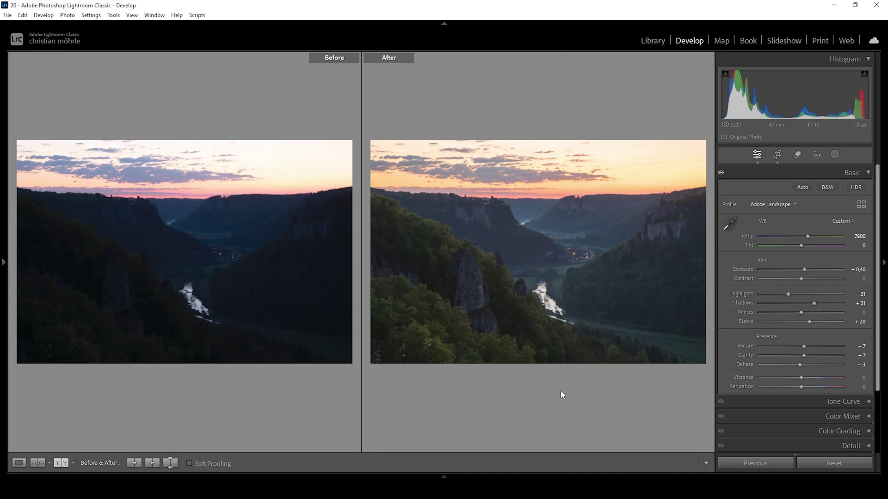
pyautogui.click(19, 463)
# Create a sky mask and invert it so that it covers the landscape instead.
pyautogui.click(834, 155)
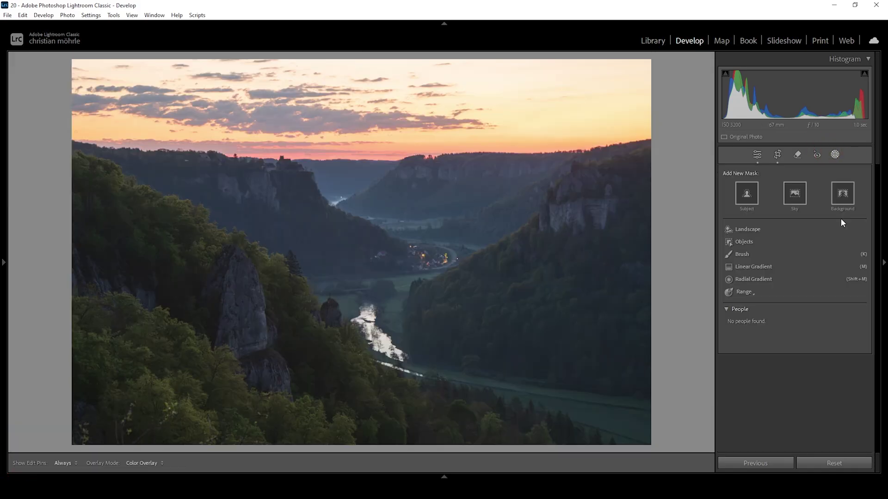
pyautogui.click(793, 195)
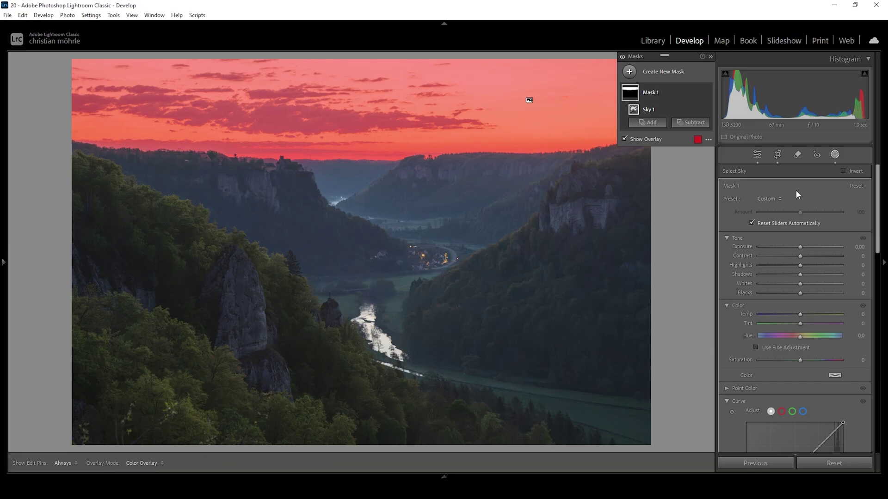
pyautogui.click(843, 171)
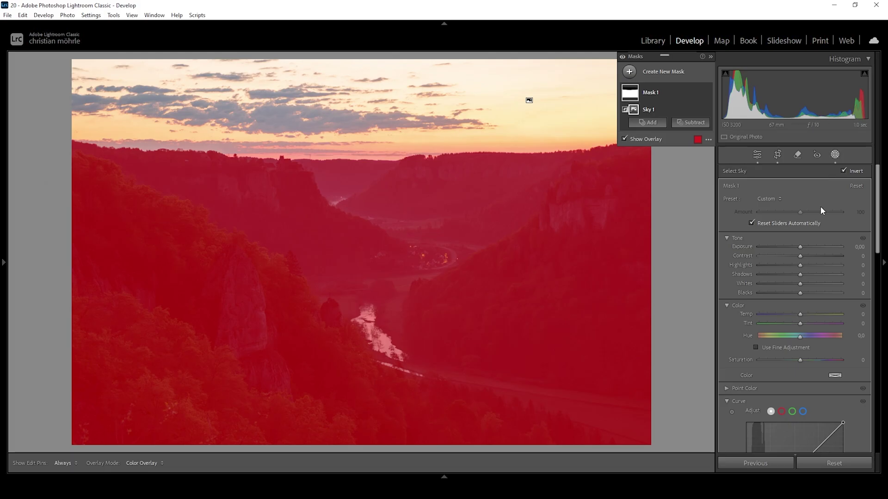
# Set the landscape mask's Exposure to 0.25, Contrast to 34 and Whites to 27.
pyautogui.moveTo(800, 247); pyautogui.dragTo(808, 247)
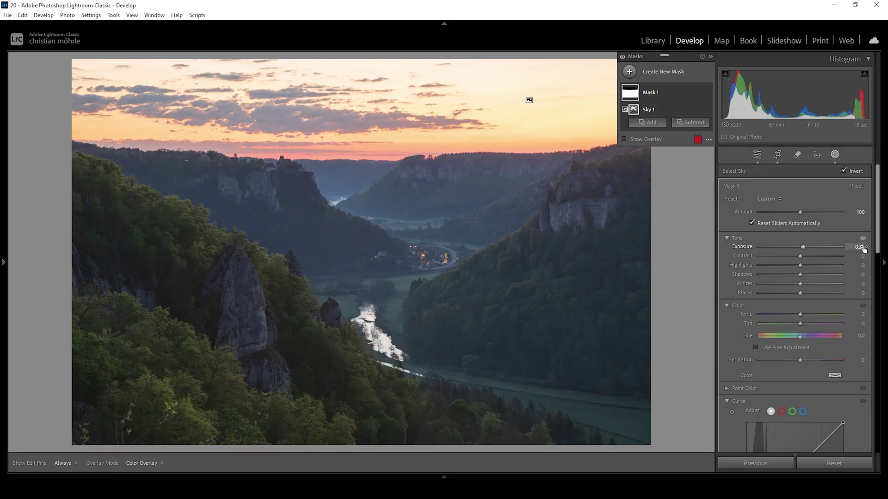
pyautogui.moveTo(862, 248); pyautogui.dragTo(864, 248)
pyautogui.moveTo(800, 257); pyautogui.dragTo(807, 286)
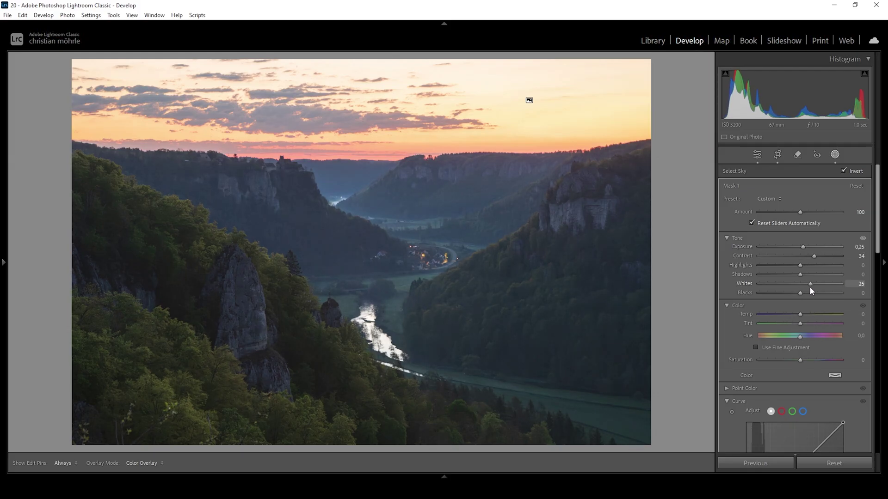
pyautogui.moveTo(810, 286); pyautogui.dragTo(811, 287)
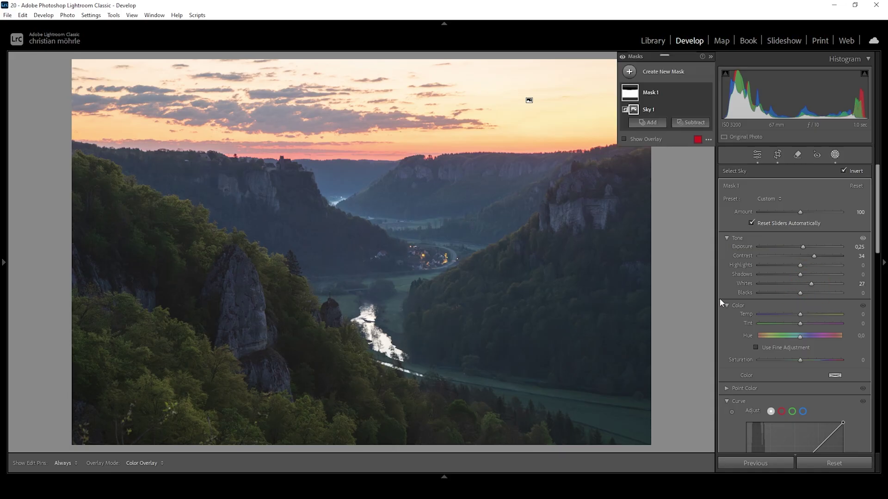
pyautogui.scroll(-5, 795, 387)
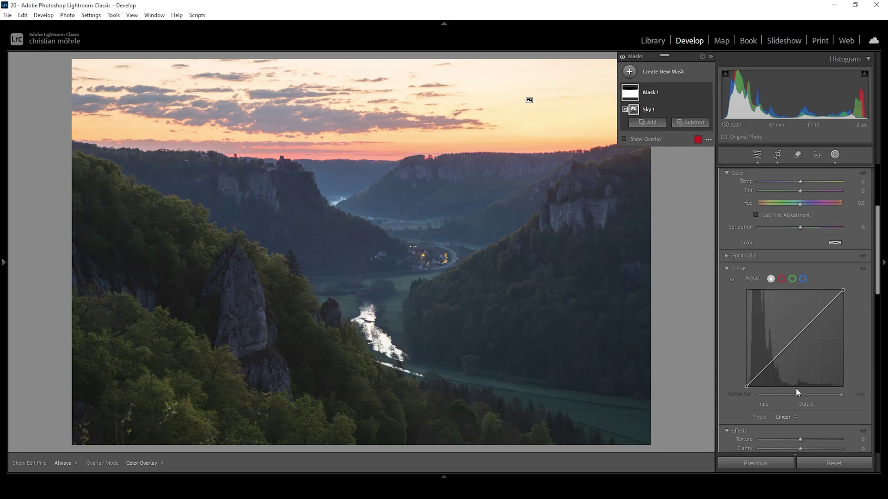
pyautogui.moveTo(800, 375); pyautogui.dragTo(803, 375)
pyautogui.scroll(5, 803, 376)
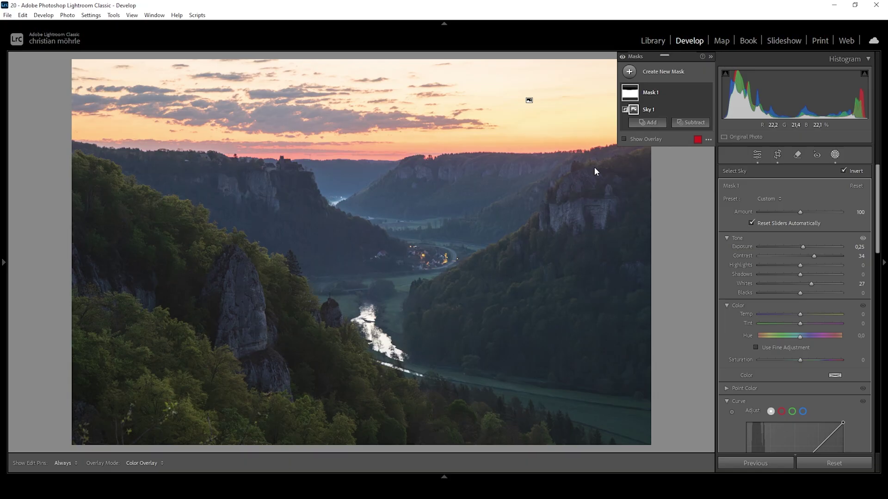
# Subtract the bright river from the landscape mask with a rectangular object selection and hide the mask overlay.
pyautogui.click(685, 123)
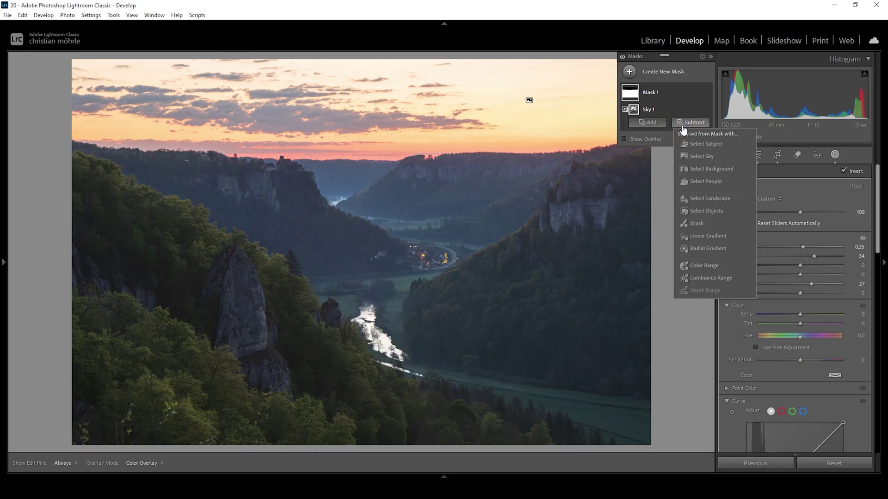
pyautogui.click(685, 211)
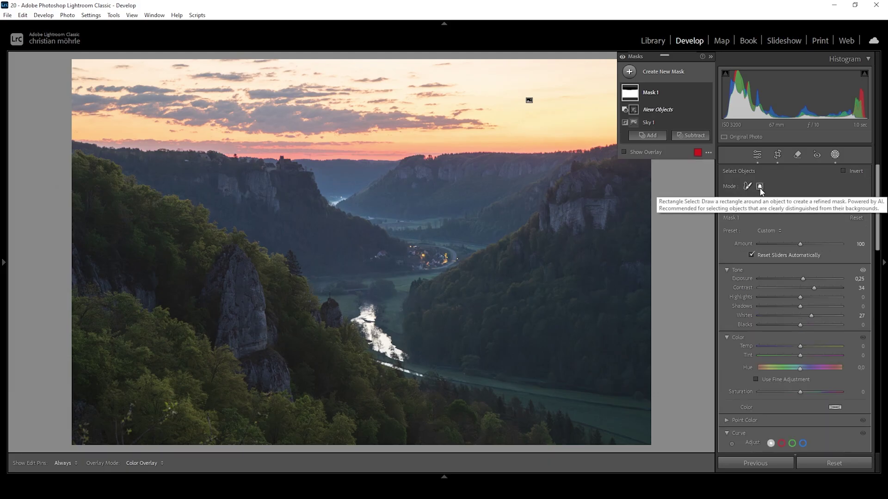
pyautogui.click(760, 187)
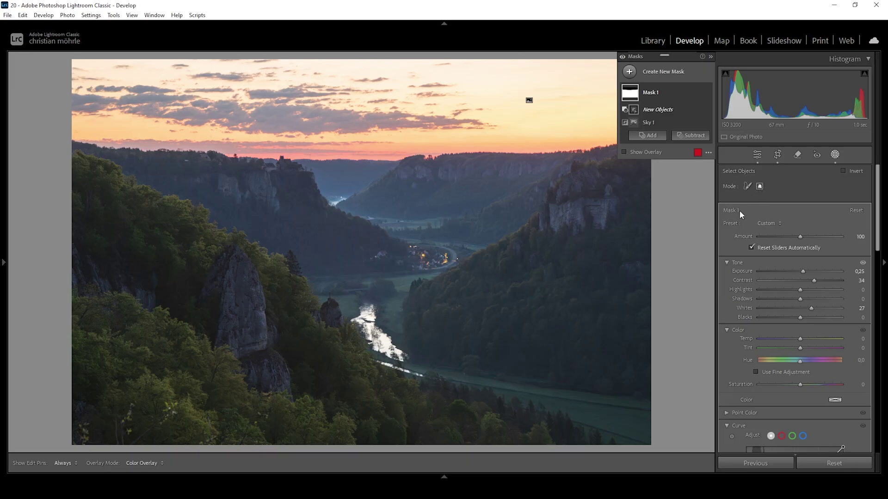
pyautogui.moveTo(347, 291); pyautogui.dragTo(416, 374)
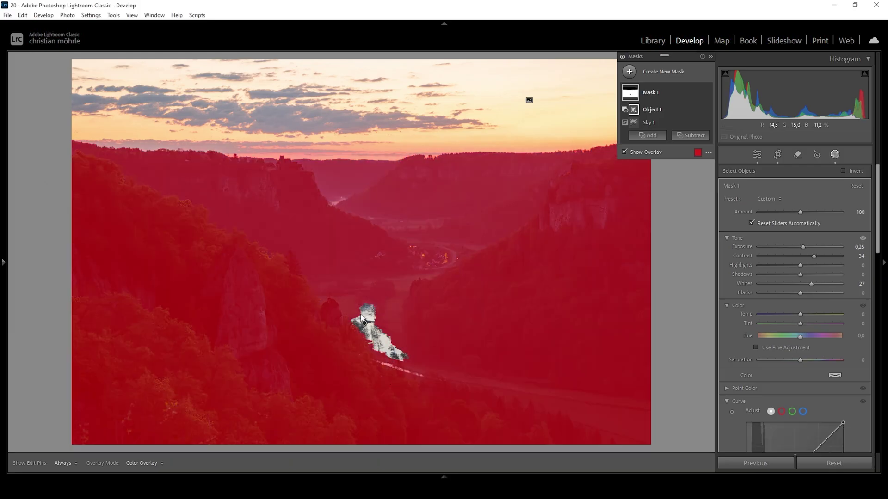
pyautogui.click(625, 152)
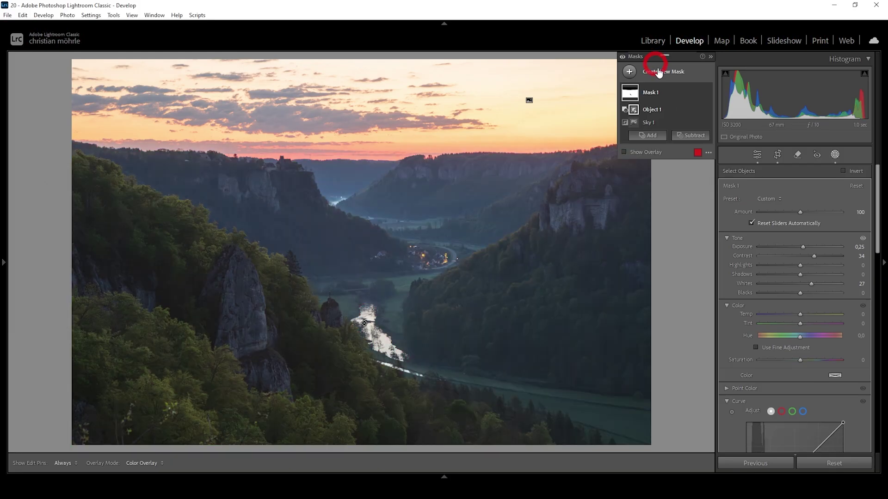
# Add a linear gradient mask over the sky, fading from the photo's upper edge down to the horizon.
pyautogui.click(629, 71)
pyautogui.click(684, 182)
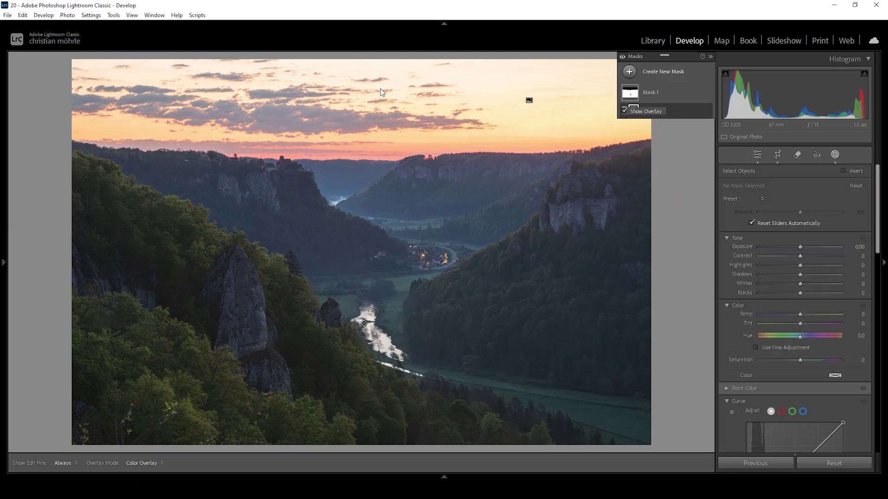
pyautogui.moveTo(391, 61); pyautogui.dragTo(391, 142)
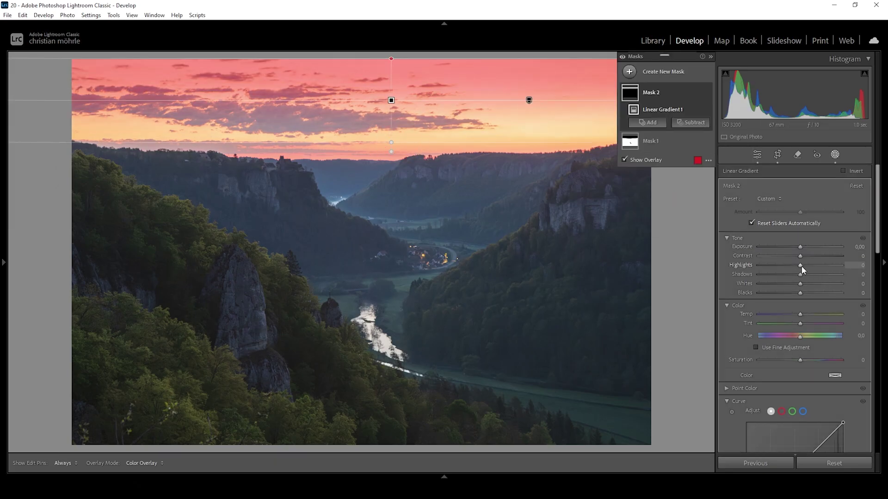
# Set the sky gradient's Highlights to -16 and cool its temperature to -22.
pyautogui.moveTo(801, 267); pyautogui.dragTo(795, 267)
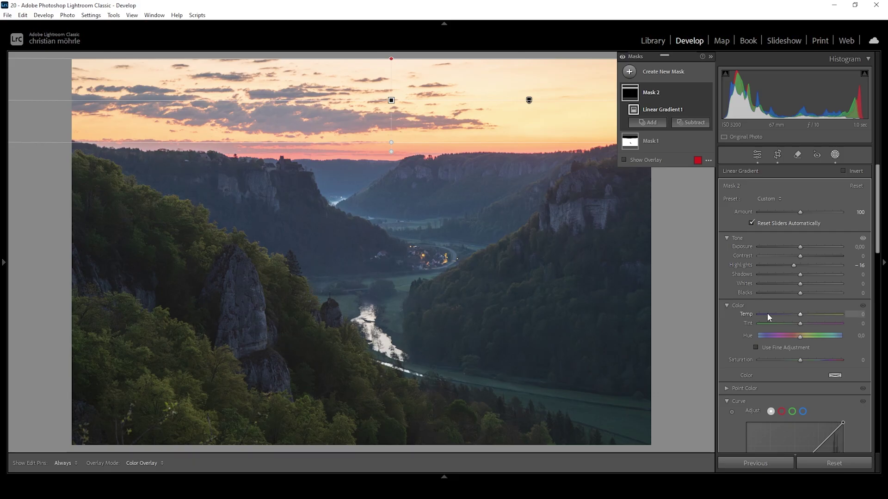
pyautogui.moveTo(800, 317); pyautogui.dragTo(791, 317)
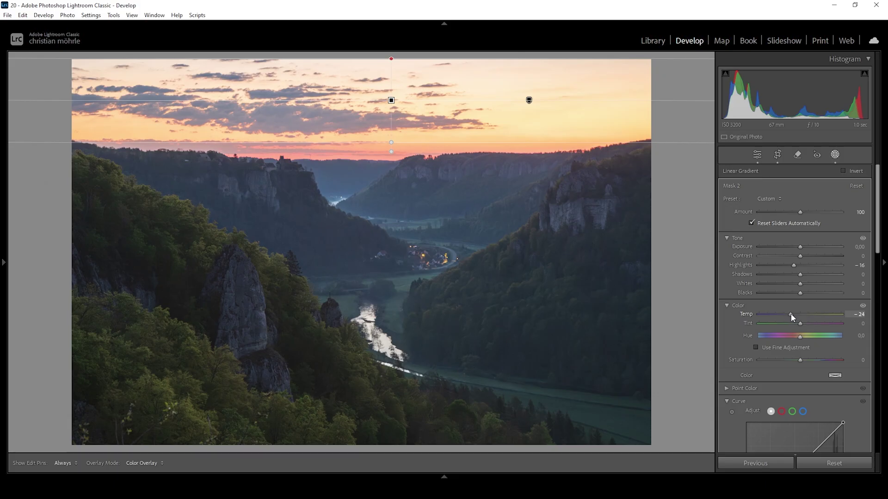
pyautogui.moveTo(793, 318); pyautogui.dragTo(792, 318)
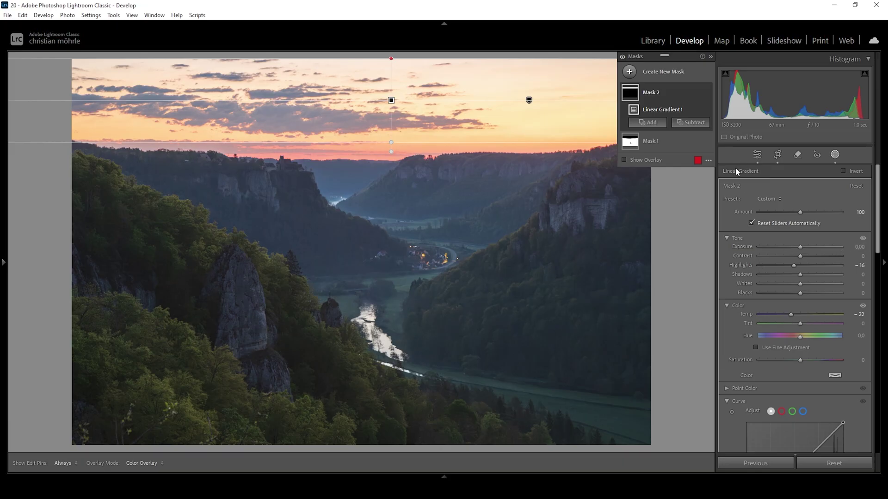
# Add a wide, flat radial gradient mask centred on the horizon and stretched slightly beyond the photo's left edge.
pyautogui.click(630, 72)
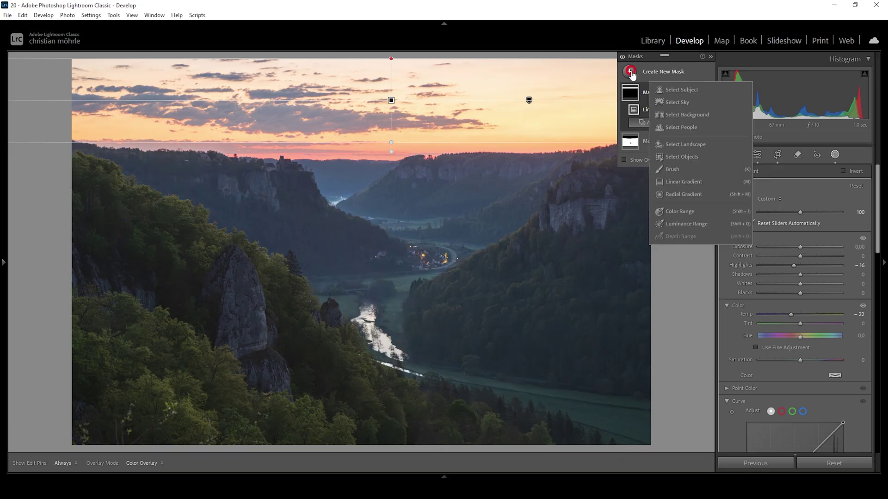
pyautogui.click(683, 194)
pyautogui.moveTo(366, 154); pyautogui.dragTo(374, 137)
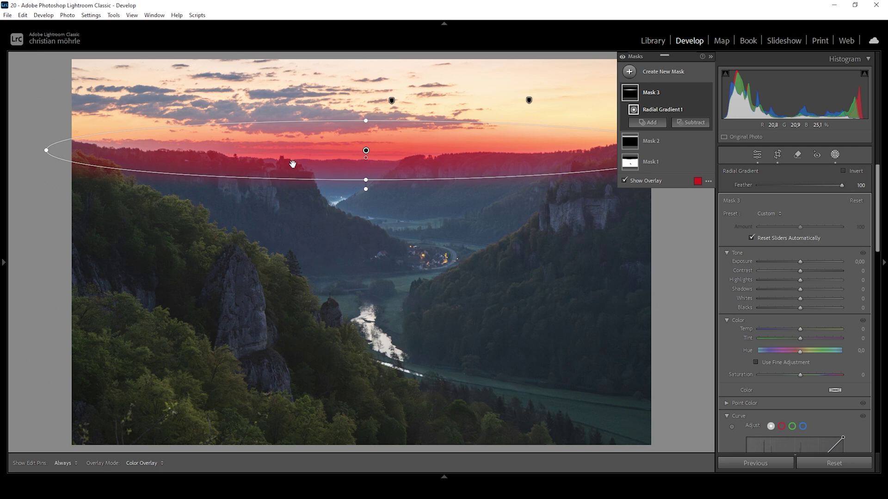
pyautogui.moveTo(395, 143); pyautogui.dragTo(398, 143)
pyautogui.click(460, 144)
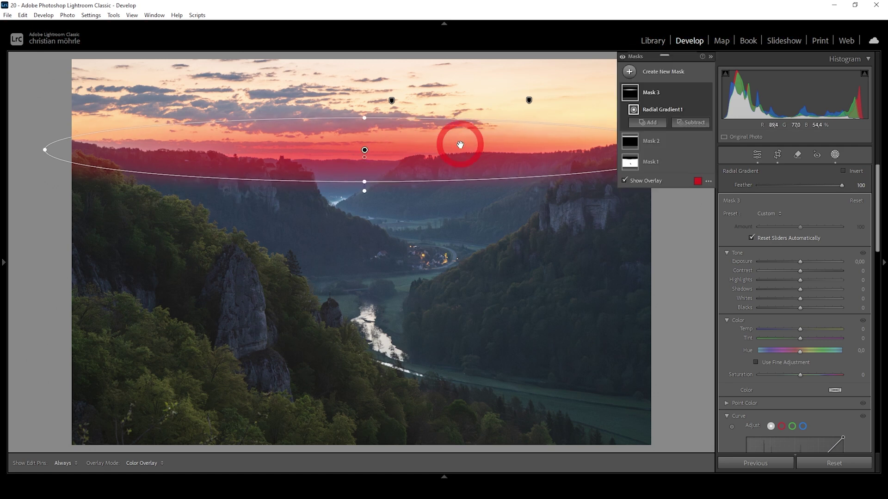
# Set the horizon gradient's Blacks to 18 and lower its Dehaze slightly.
pyautogui.moveTo(802, 307); pyautogui.dragTo(805, 306)
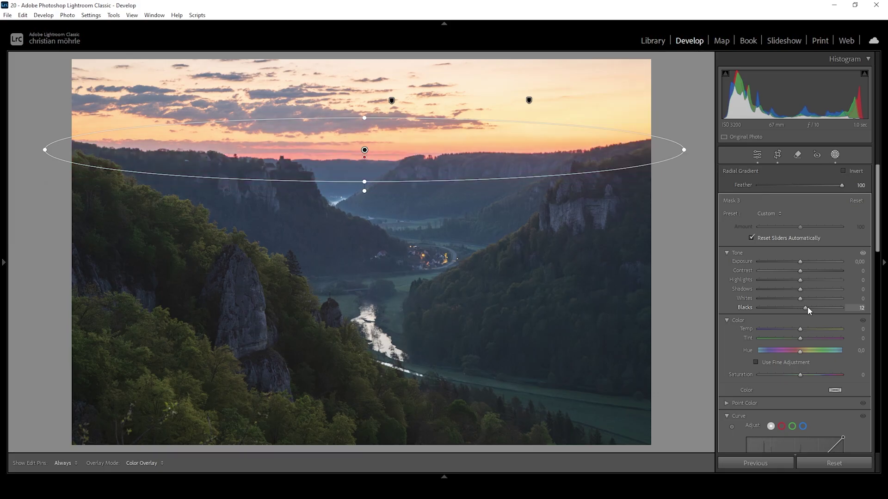
pyautogui.moveTo(809, 306); pyautogui.dragTo(807, 311)
pyautogui.scroll(-5, 804, 353)
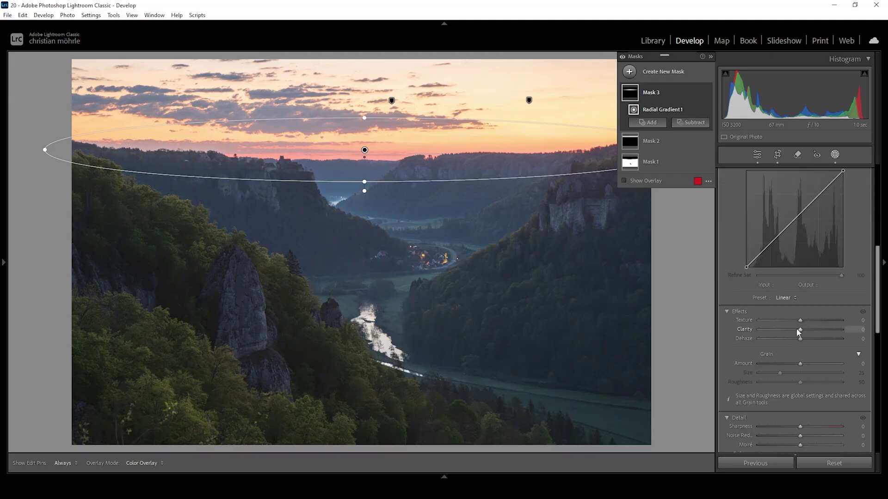
pyautogui.moveTo(799, 339); pyautogui.dragTo(798, 334)
pyautogui.scroll(3, 814, 314)
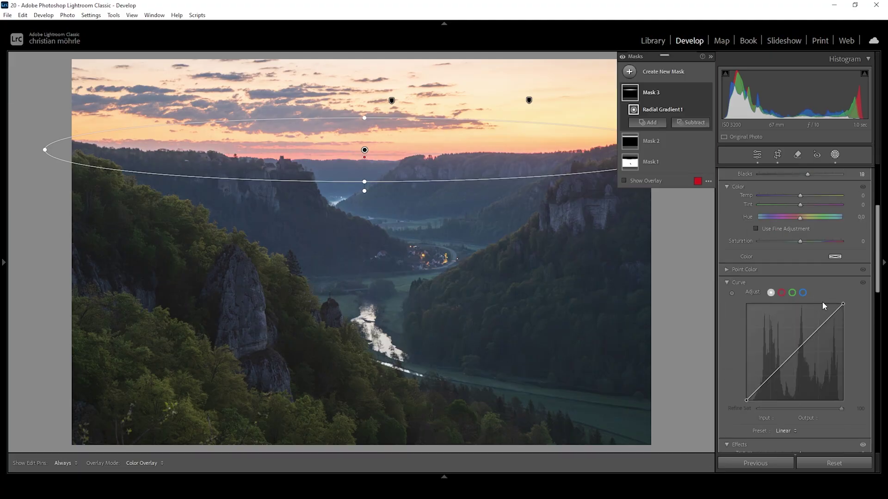
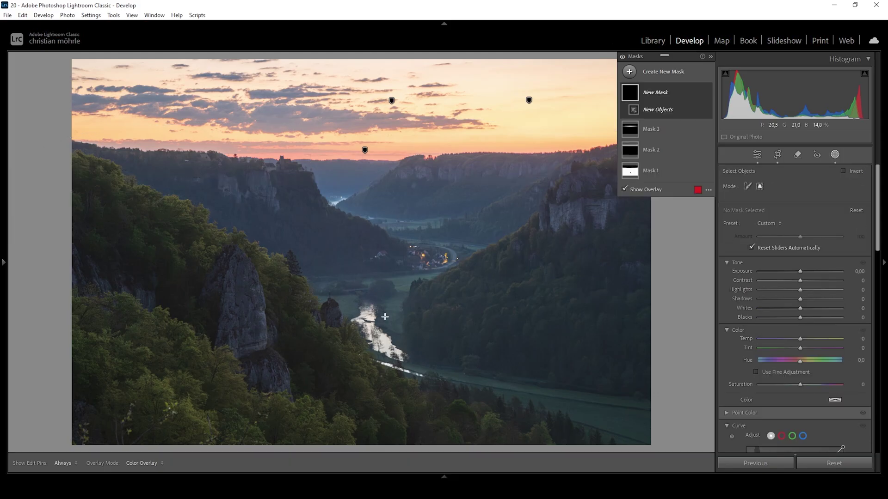
# Mask the pale foreground rock pinnacle with a rectangular object selection and brighten it by raising its Exposure.
pyautogui.moveTo(208, 241); pyautogui.dragTo(313, 418)
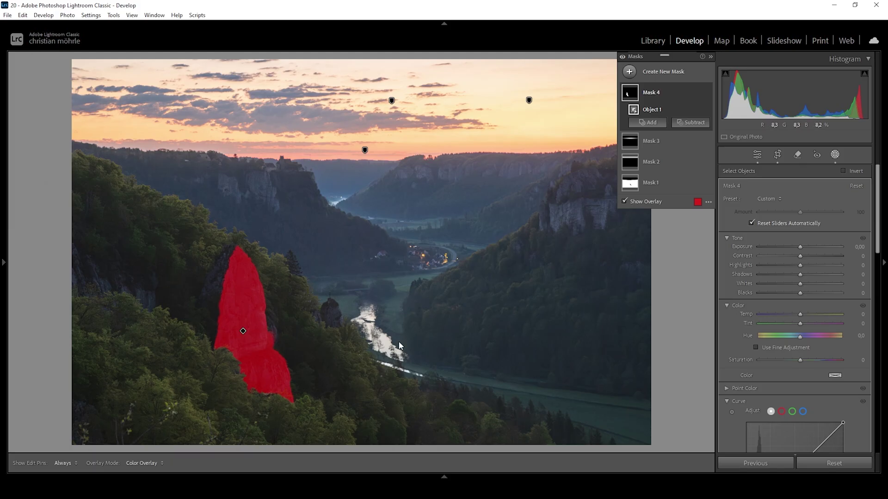
pyautogui.click(800, 245)
pyautogui.moveTo(801, 245); pyautogui.dragTo(803, 249)
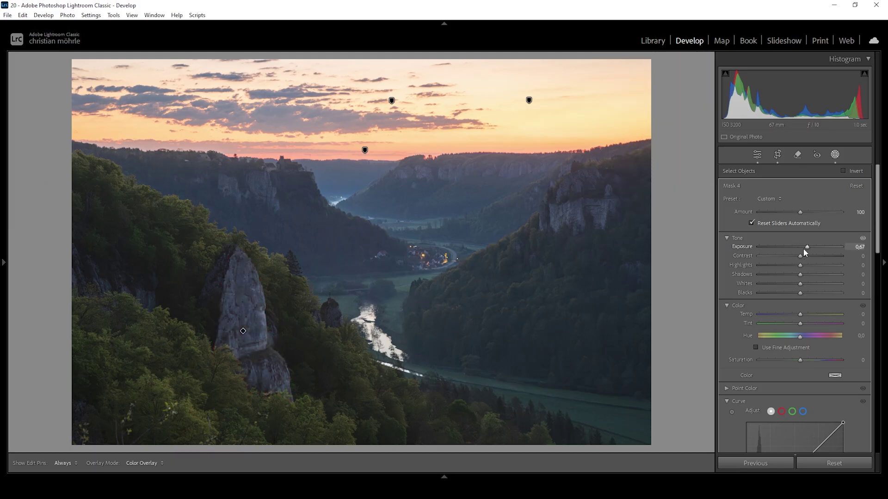
pyautogui.moveTo(808, 246); pyautogui.dragTo(811, 247)
# Try a slight Clarity increase on the rock mask and reset it.
pyautogui.scroll(-3, 811, 247)
pyautogui.scroll(-2, 799, 399)
pyautogui.moveTo(800, 383); pyautogui.dragTo(806, 386)
pyautogui.doubleClick(802, 383)
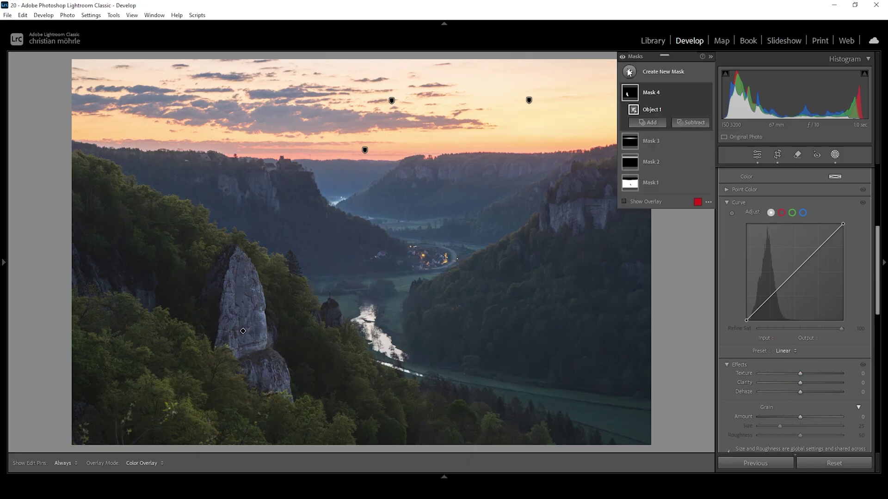
# Mask the dark wooded hillside right of the river with a rectangular object selection and set its Contrast to 9.
pyautogui.click(629, 72)
pyautogui.click(682, 157)
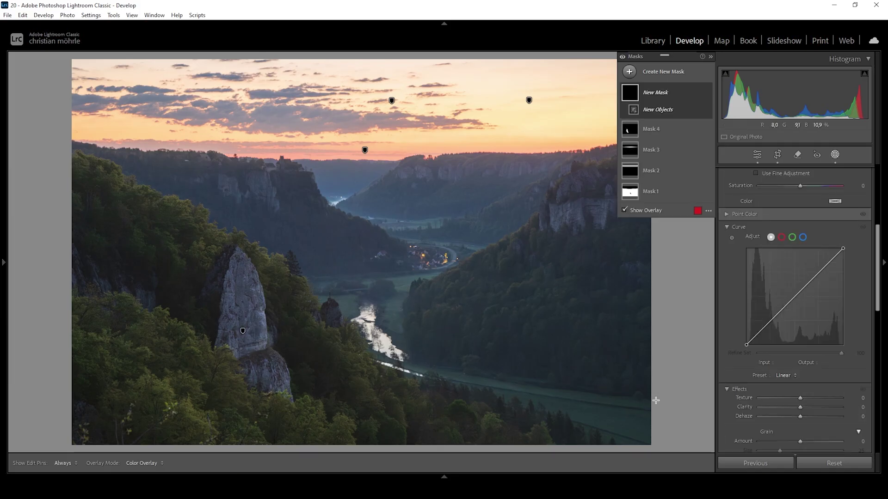
pyautogui.moveTo(654, 402); pyautogui.dragTo(400, 138)
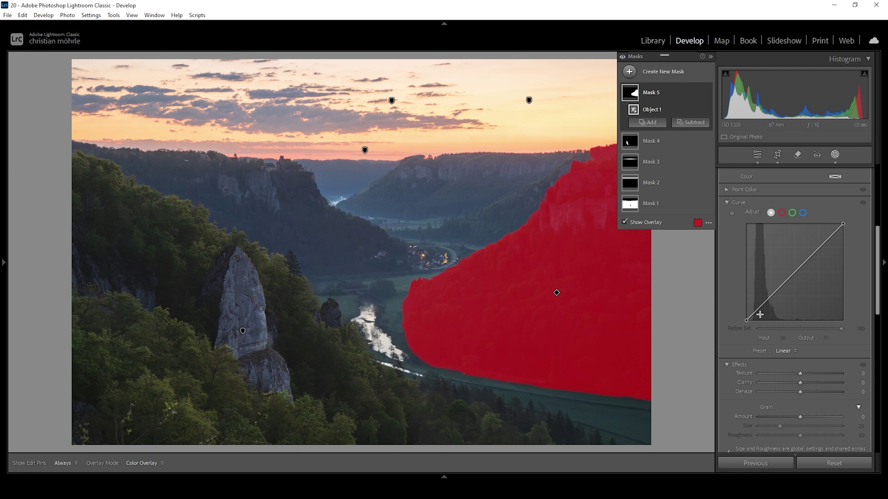
pyautogui.scroll(5, 809, 299)
pyautogui.moveTo(800, 256); pyautogui.dragTo(806, 255)
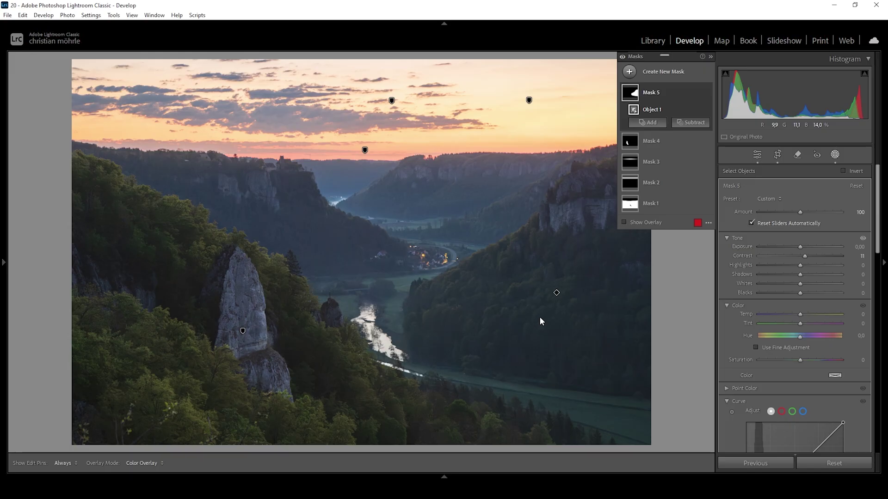
pyautogui.click(806, 260)
pyautogui.moveTo(806, 260); pyautogui.dragTo(804, 260)
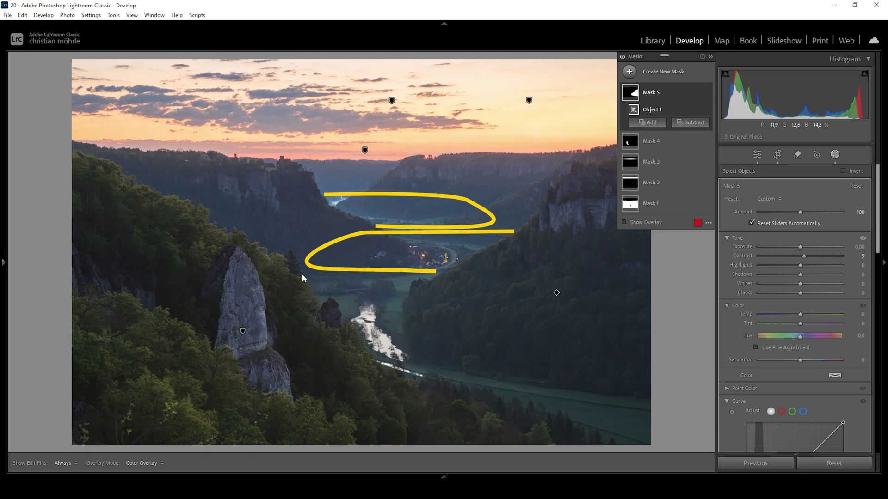
pyautogui.moveTo(344, 270); pyautogui.dragTo(404, 276)
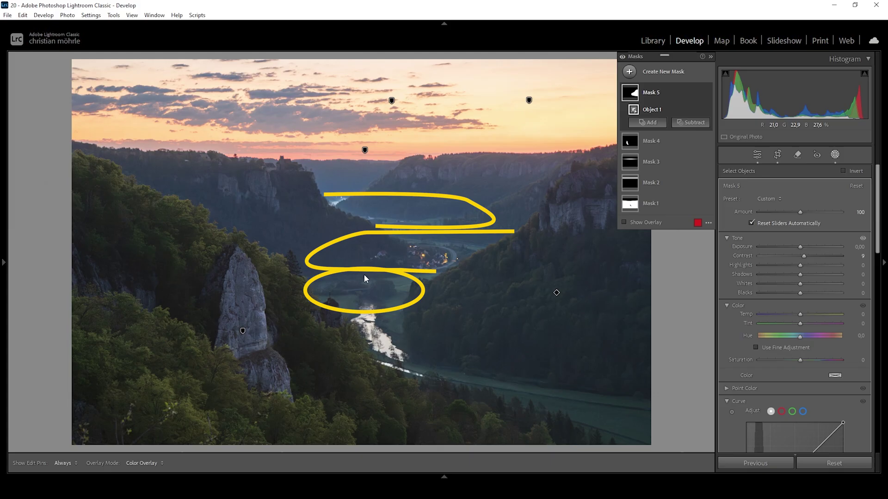
pyautogui.press('Escape')
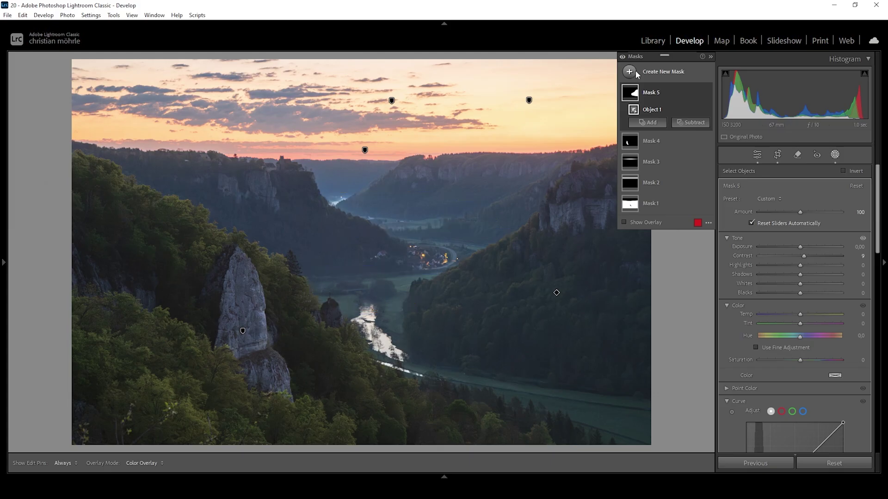
# Add a flat radial gradient mask over the misty valley floor above the village, nudging it upward and flattening it.
pyautogui.click(636, 73)
pyautogui.click(669, 195)
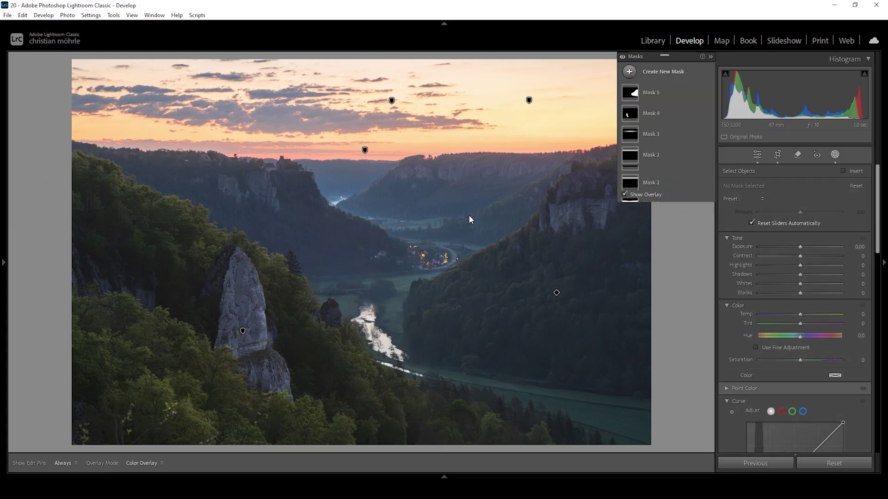
pyautogui.moveTo(379, 224); pyautogui.dragTo(470, 249)
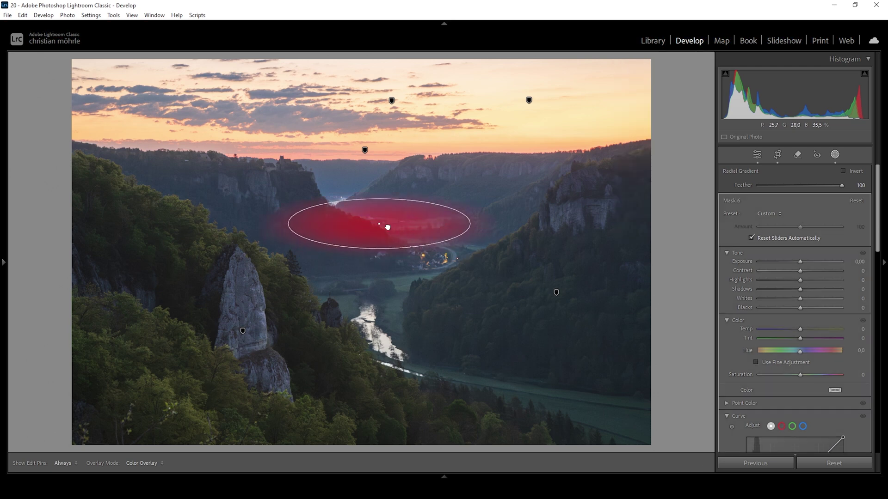
pyautogui.moveTo(381, 254); pyautogui.dragTo(395, 212)
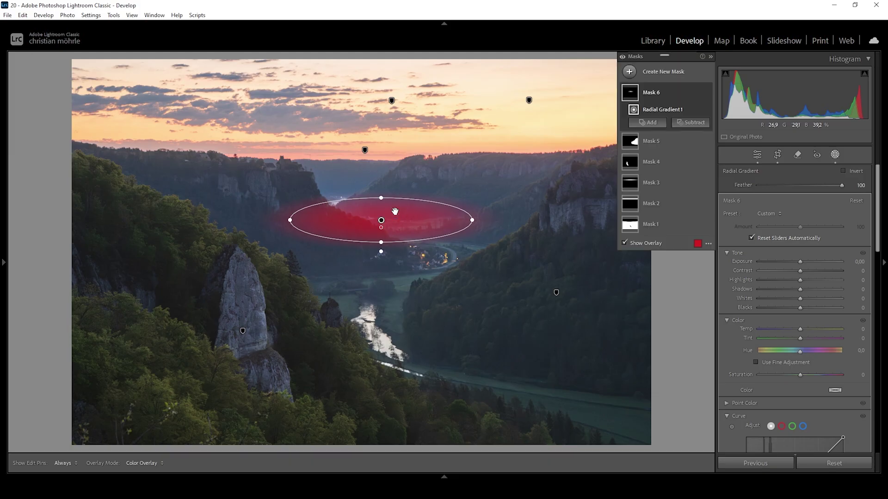
pyautogui.moveTo(381, 198); pyautogui.dragTo(379, 199)
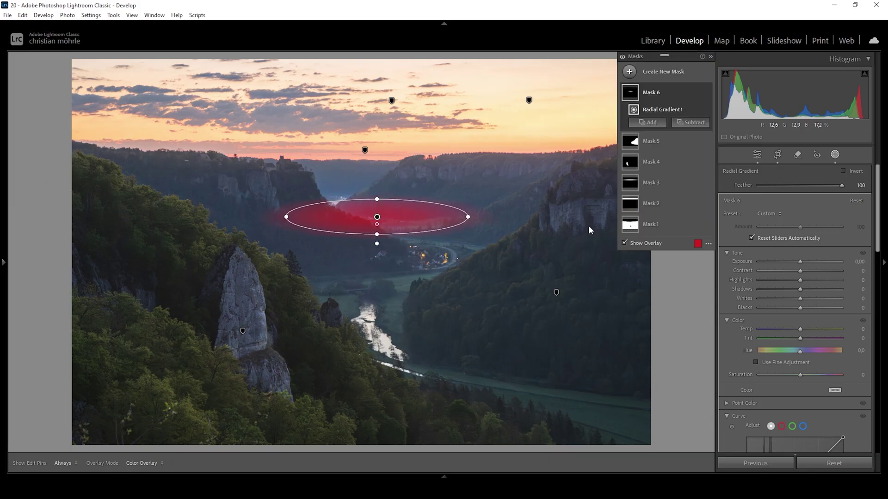
# Set the misty valley gradient's Blacks to 47 and its Dehaze to -15.
pyautogui.moveTo(799, 307); pyautogui.dragTo(819, 306)
pyautogui.scroll(-2, 814, 339)
pyautogui.scroll(-6, 814, 339)
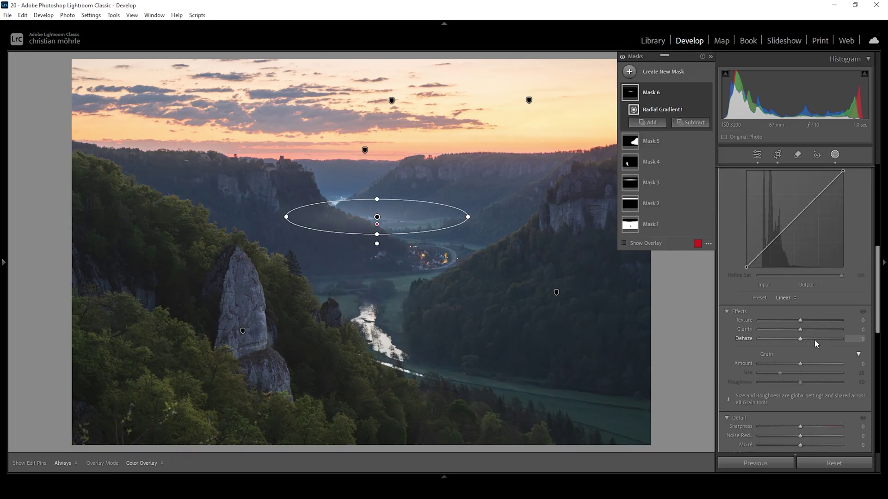
pyautogui.moveTo(800, 340); pyautogui.dragTo(795, 339)
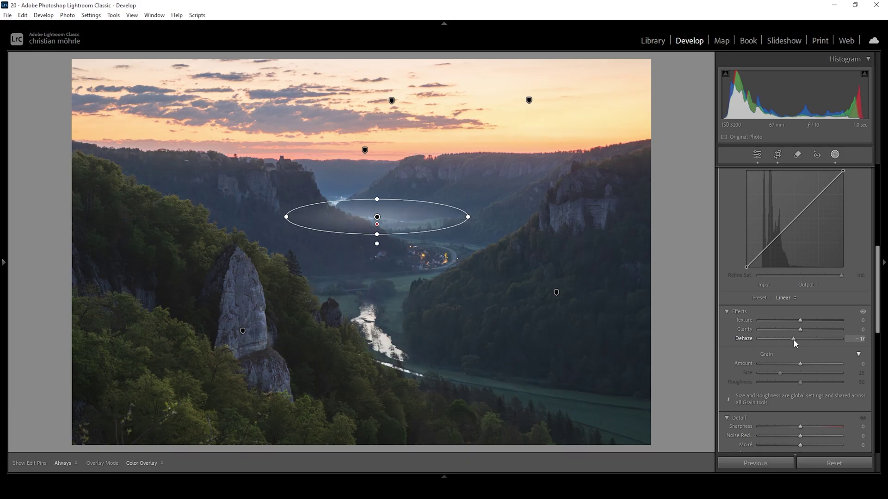
pyautogui.moveTo(793, 340); pyautogui.dragTo(793, 339)
pyautogui.scroll(4, 786, 319)
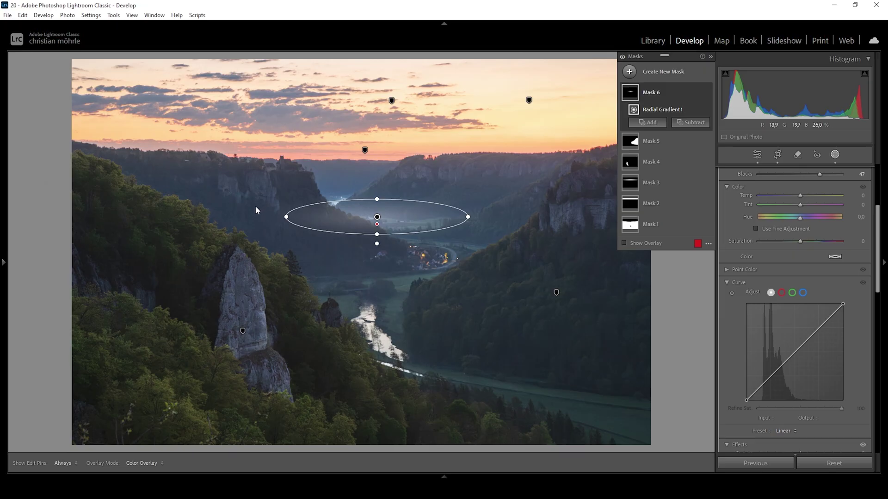
# Subtract the hill left of the valley from the mist mask with a rectangular object selection.
pyautogui.click(689, 122)
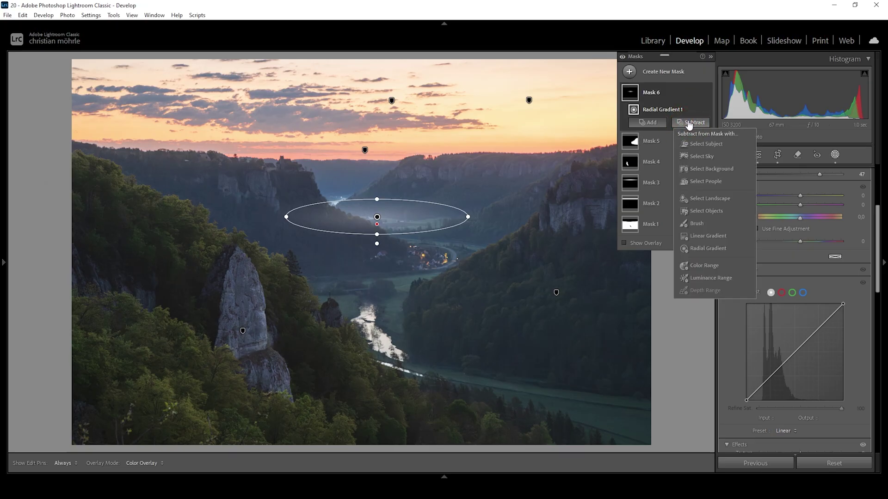
pyautogui.click(706, 211)
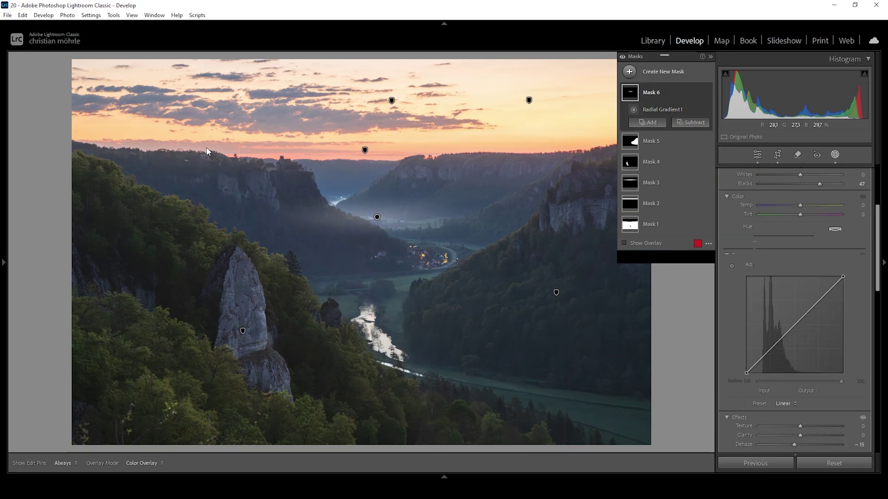
pyautogui.moveTo(231, 159); pyautogui.dragTo(410, 294)
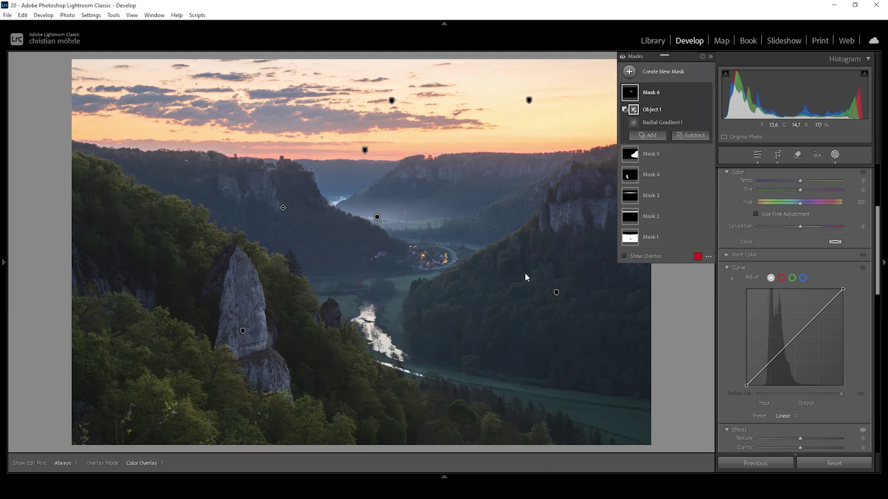
pyautogui.moveTo(708, 95)
pyautogui.moveTo(709, 94); pyautogui.dragTo(708, 94)
# Widen the mist mask's radial gradient horizontally so it extends further across the valley towards both hillsides.
pyautogui.click(660, 123)
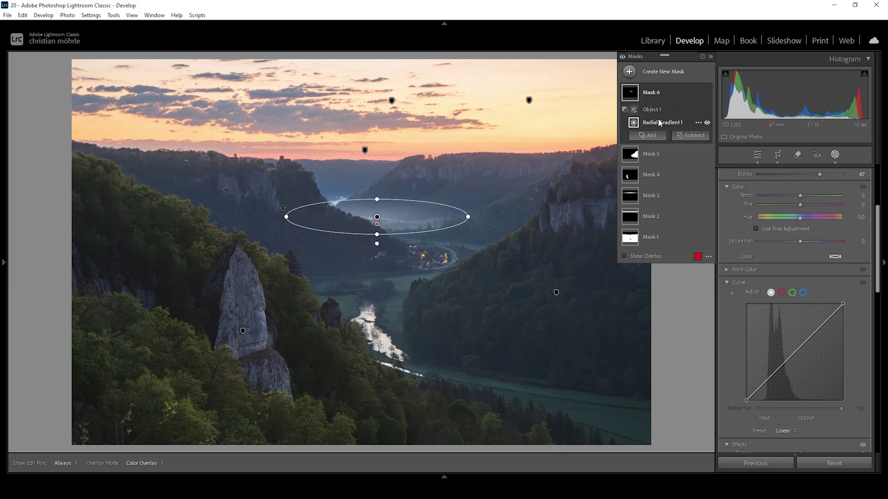
pyautogui.hotkey('shift', 'w')
pyautogui.moveTo(475, 216); pyautogui.dragTo(493, 208)
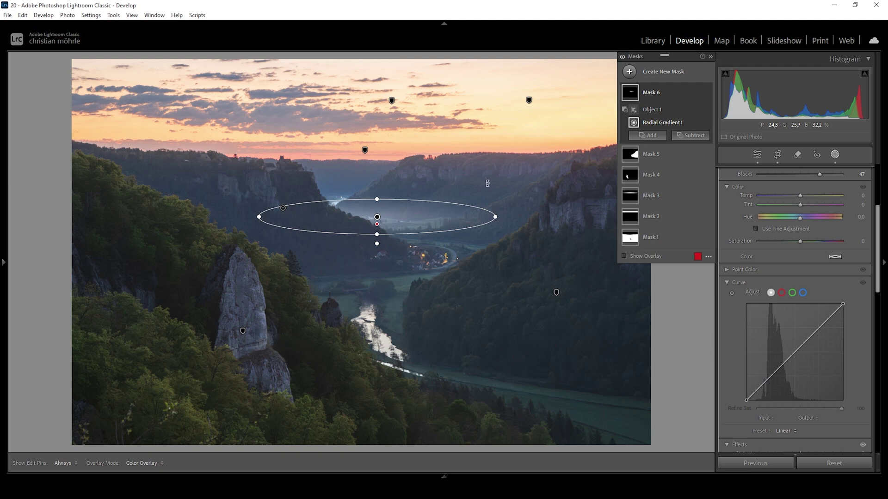
# Check the mist mask with its overlay, brush the remaining spill on the left hill out of it, and hide the overlay.
pyautogui.click(644, 258)
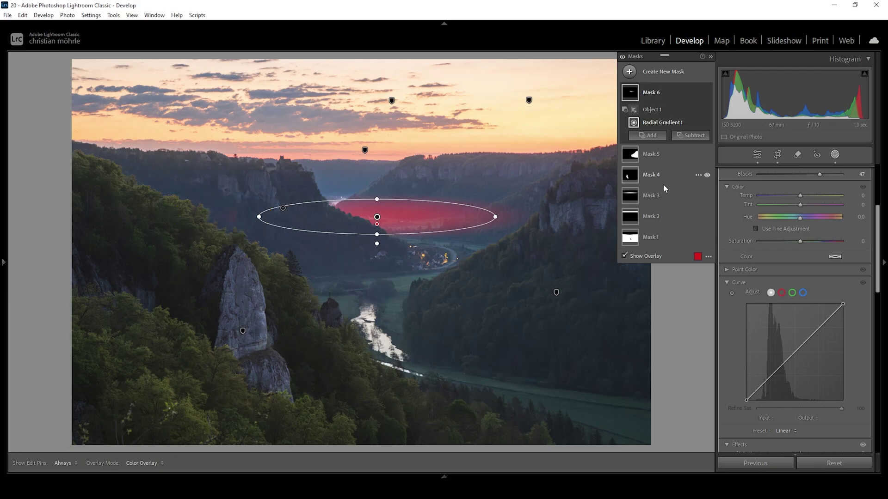
pyautogui.click(687, 136)
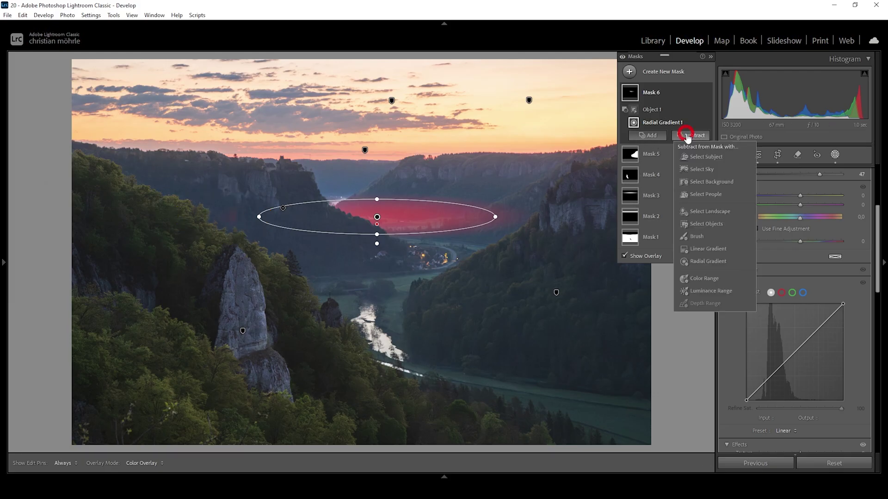
pyautogui.click(706, 237)
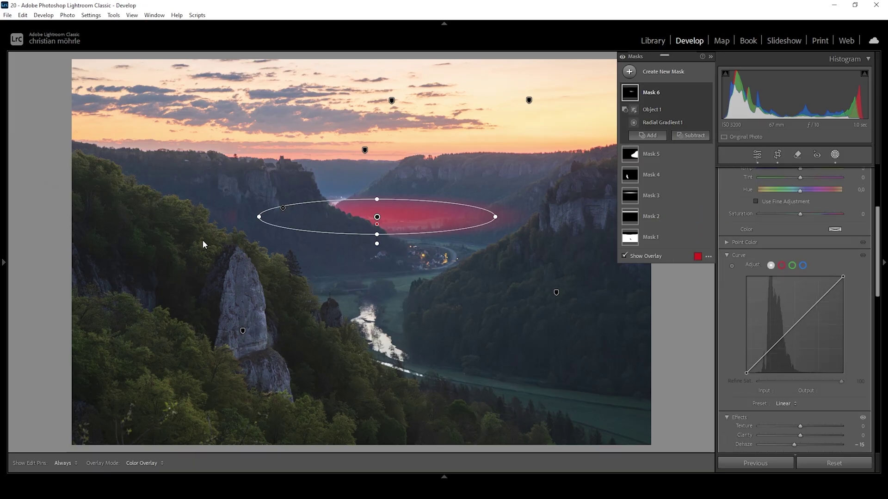
pyautogui.press('h')
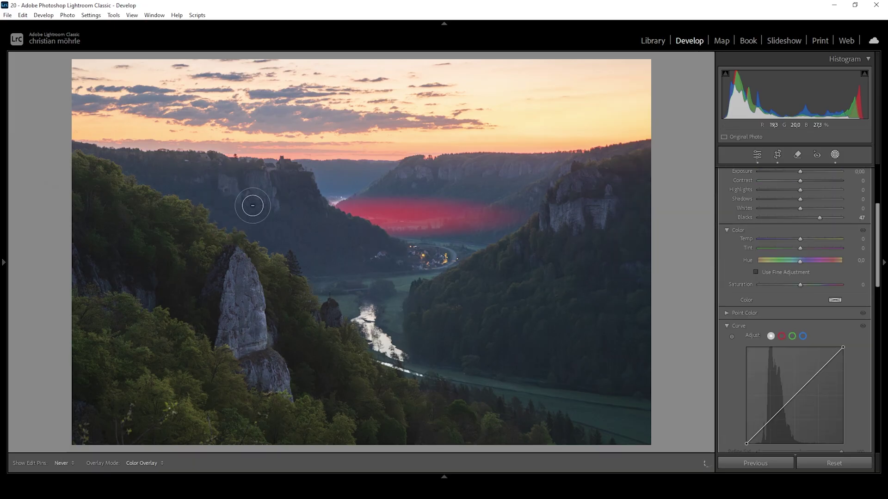
pyautogui.press('h')
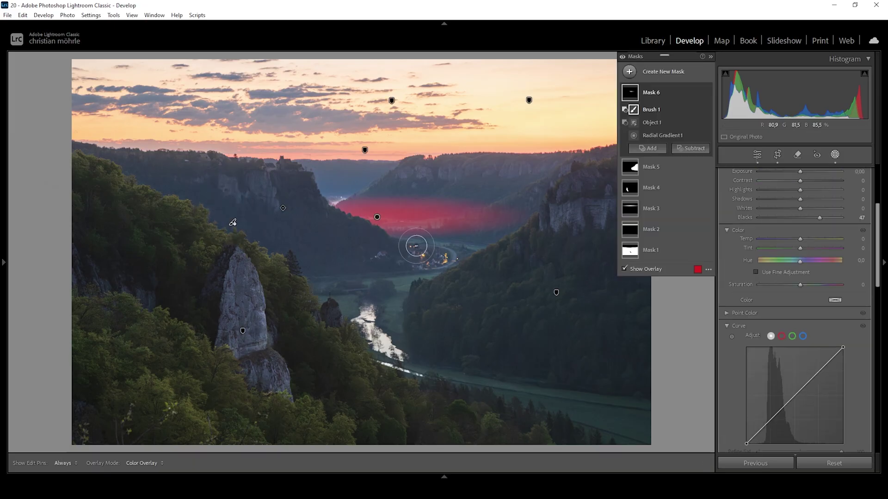
pyautogui.click(640, 270)
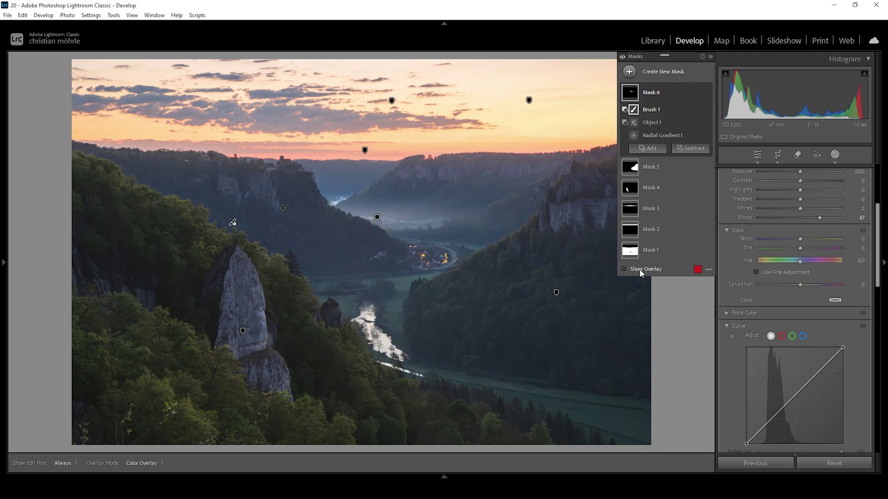
# Add a second wide, flat radial gradient mask over the valley around the lit village.
pyautogui.click(629, 71)
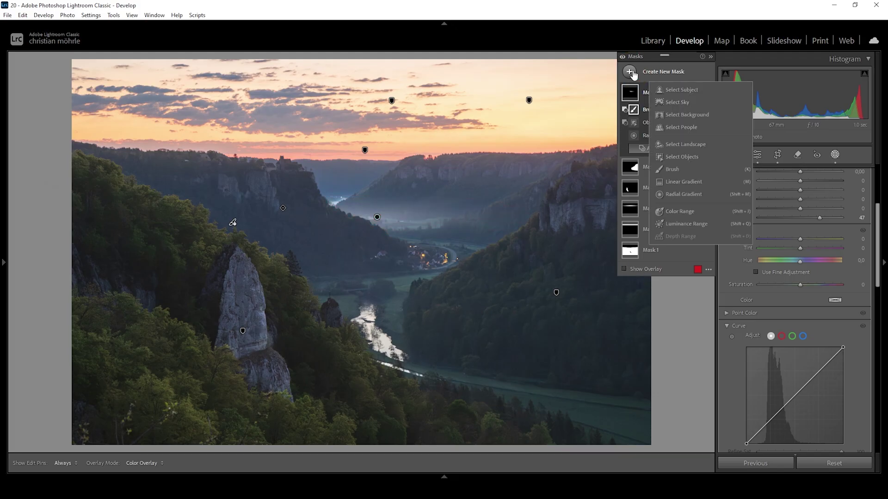
pyautogui.click(672, 195)
pyautogui.moveTo(423, 249); pyautogui.dragTo(468, 238)
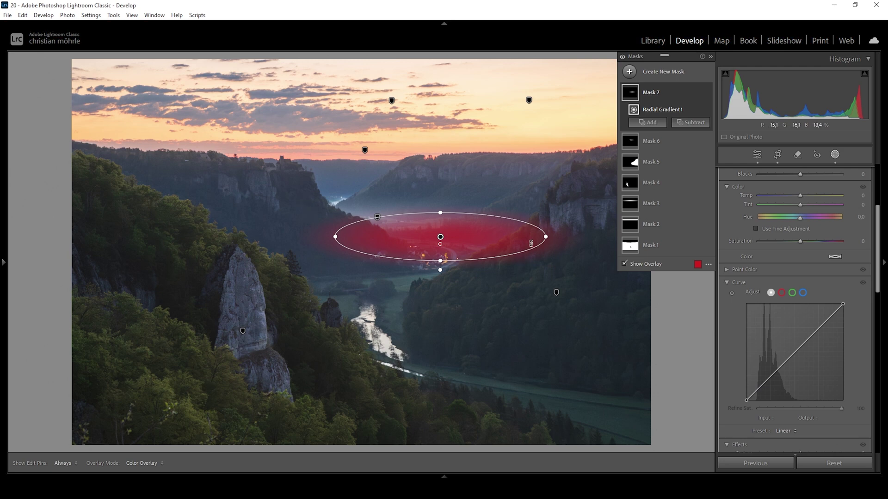
# Subtract the right-hand wooded hillside from the village gradient mask with a rectangular object selection.
pyautogui.click(694, 124)
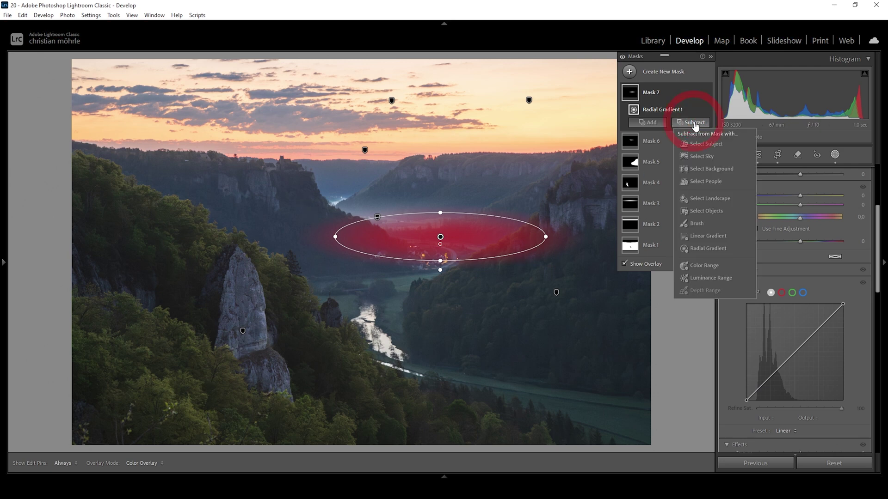
pyautogui.click(704, 212)
pyautogui.moveTo(442, 318); pyautogui.dragTo(595, 154)
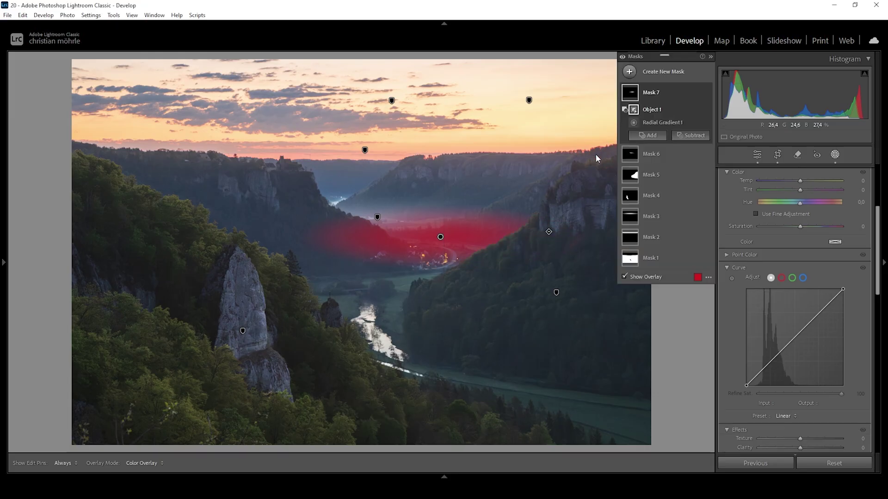
# Hide the village gradient mask's overlay, raise its Blacks, and set its Dehaze to −22.
pyautogui.click(634, 277)
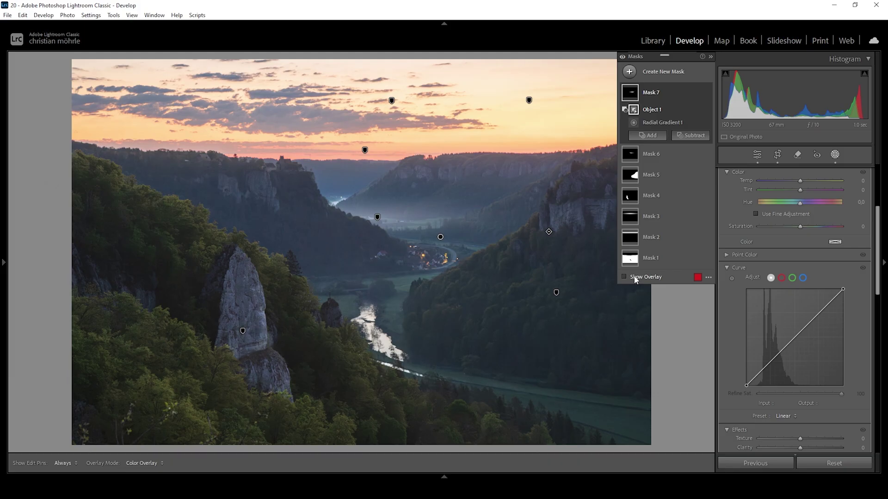
pyautogui.scroll(3, 831, 246)
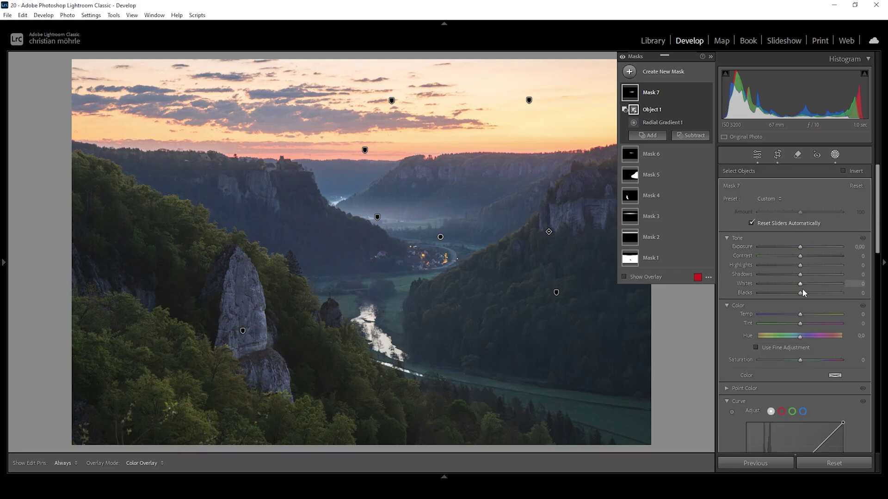
pyautogui.moveTo(801, 294); pyautogui.dragTo(817, 294)
pyautogui.scroll(-4, 821, 356)
pyautogui.moveTo(799, 393); pyautogui.dragTo(794, 392)
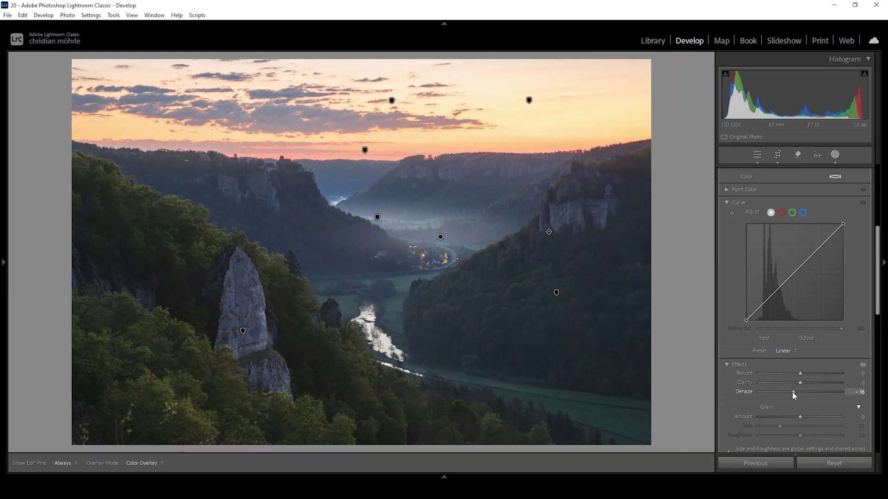
pyautogui.moveTo(787, 389); pyautogui.dragTo(790, 391)
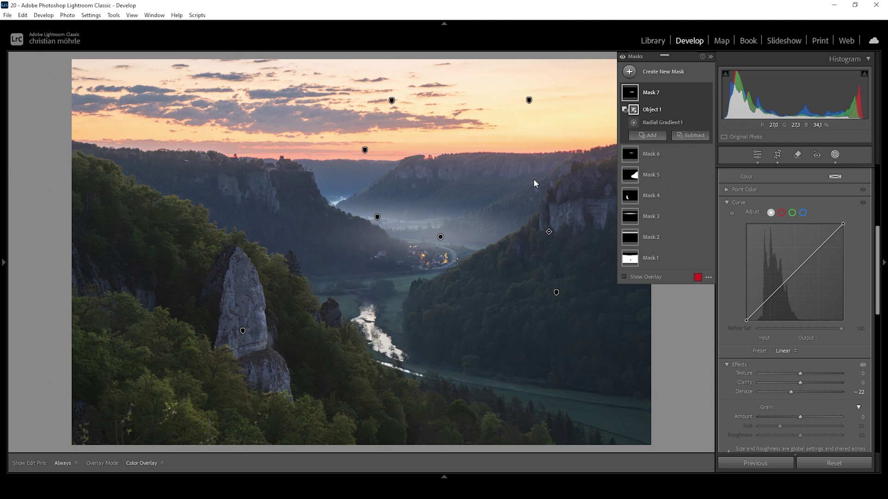
# Nudge the mask's radial gradient slightly to the right so it sits over the mist above the village.
pyautogui.click(656, 123)
pyautogui.moveTo(445, 237); pyautogui.dragTo(441, 233)
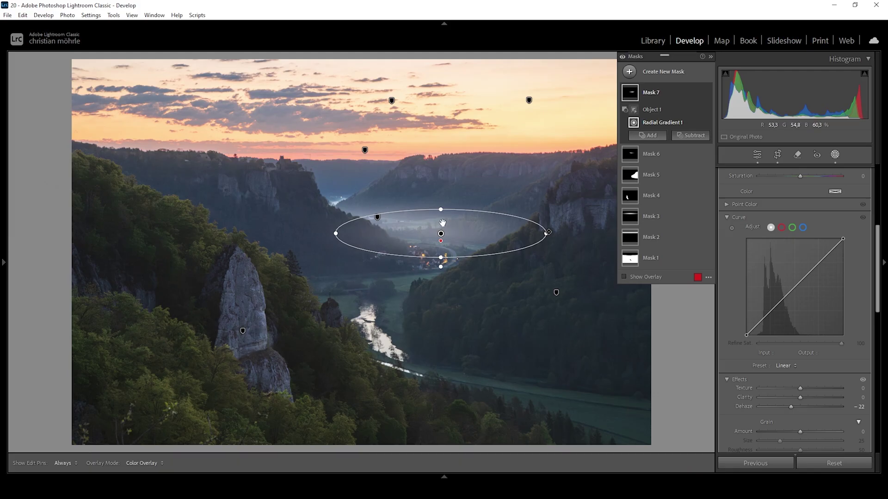
pyautogui.click(451, 237)
pyautogui.moveTo(451, 238); pyautogui.dragTo(452, 239)
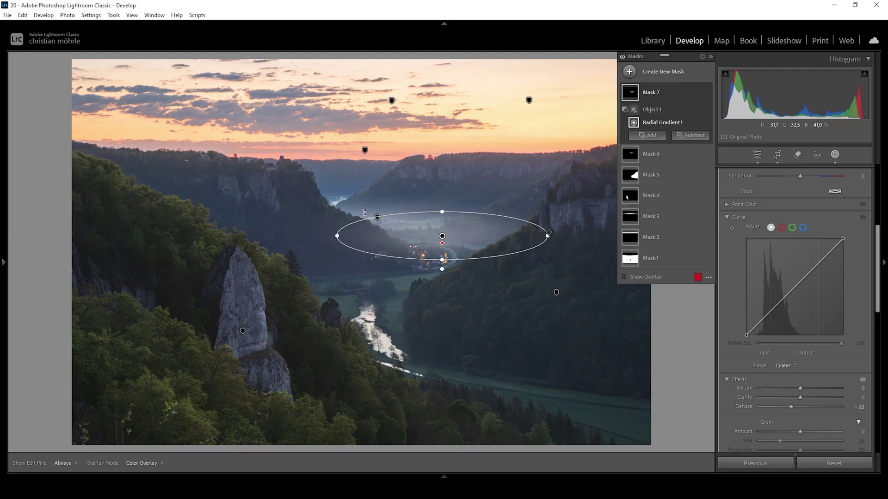
pyautogui.moveTo(455, 237); pyautogui.dragTo(459, 236)
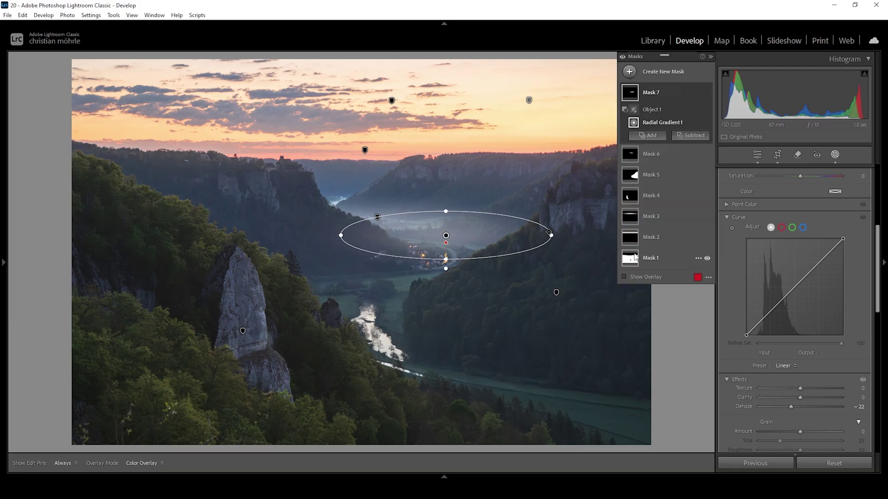
# Cool the village mist mask by setting its Temp to −9.
pyautogui.scroll(2, 776, 281)
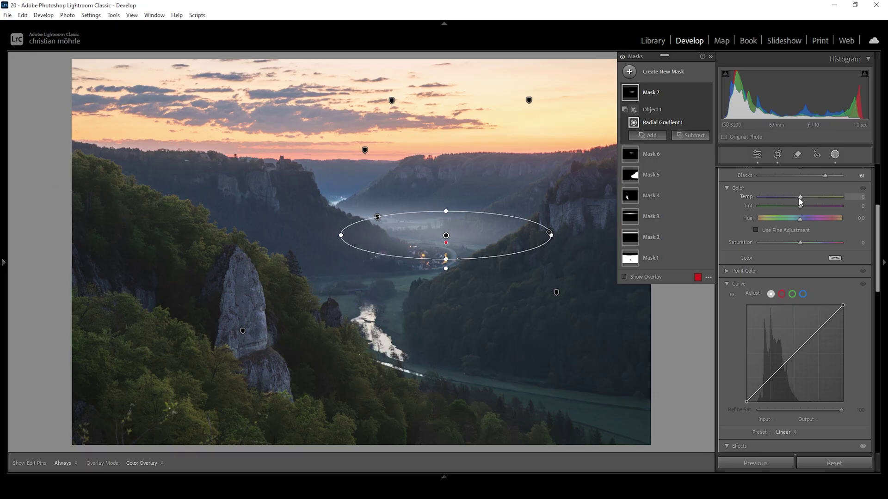
pyautogui.hotkey('shift', 'w')
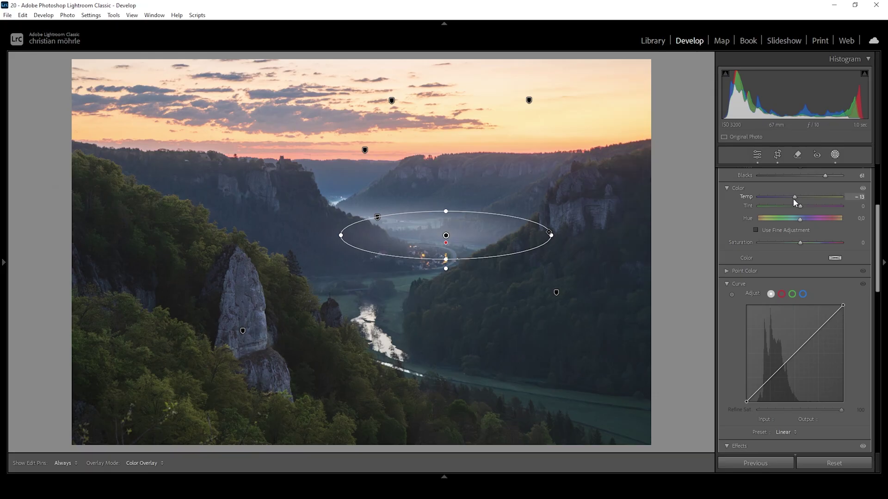
pyautogui.moveTo(793, 198); pyautogui.dragTo(795, 198)
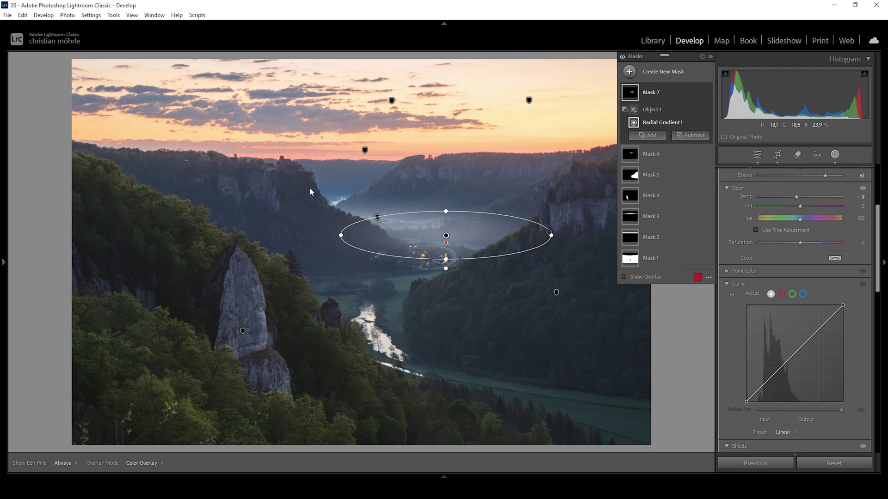
# Add a new wide, flat radial gradient mask across the valley floor between the rock pinnacle and the village.
pyautogui.click(627, 73)
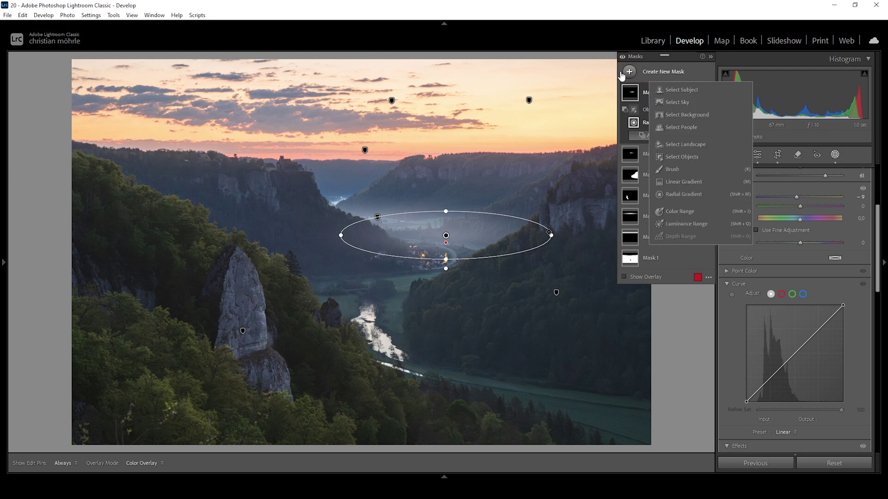
pyautogui.press('Escape')
pyautogui.hotkey('shift', 'm')
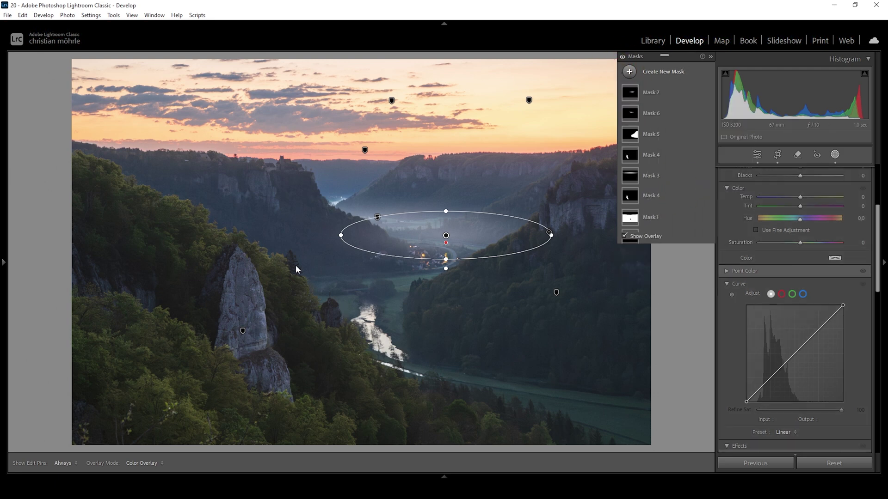
pyautogui.moveTo(331, 265); pyautogui.dragTo(442, 288)
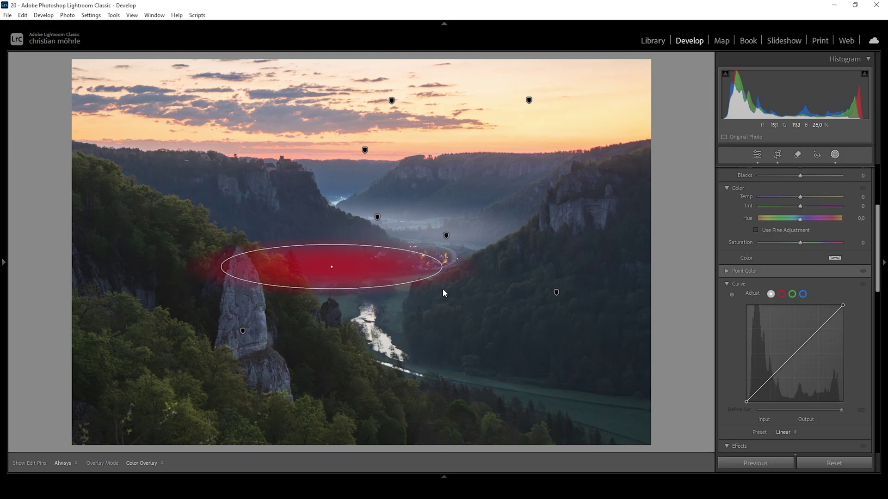
pyautogui.moveTo(337, 264); pyautogui.dragTo(378, 266)
# Subtract the right-hand wooded hillside and the rock pinnacle's top with its adjacent trees from the new mask using rectangular object selections.
pyautogui.click(691, 122)
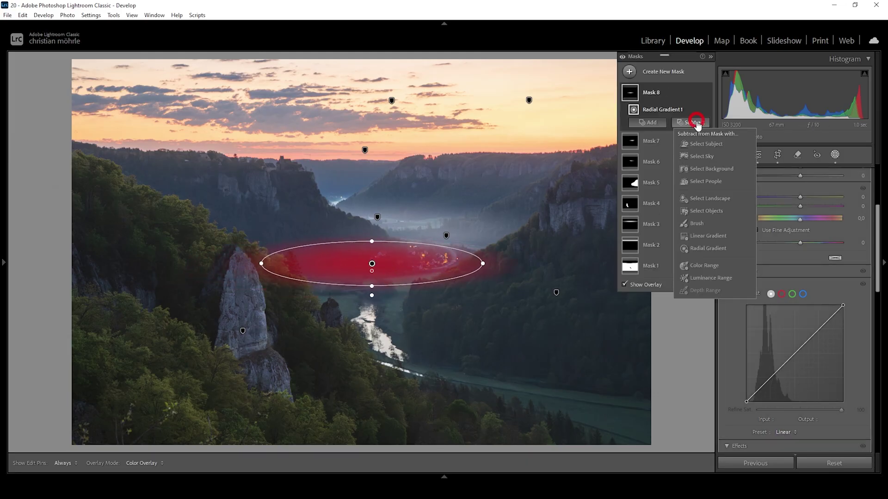
pyautogui.click(704, 210)
pyautogui.moveTo(534, 311); pyautogui.dragTo(393, 237)
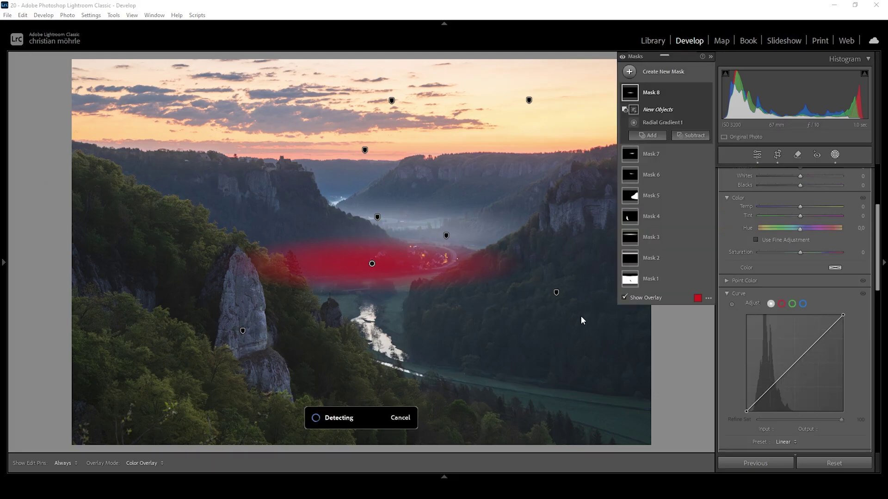
pyautogui.click(690, 135)
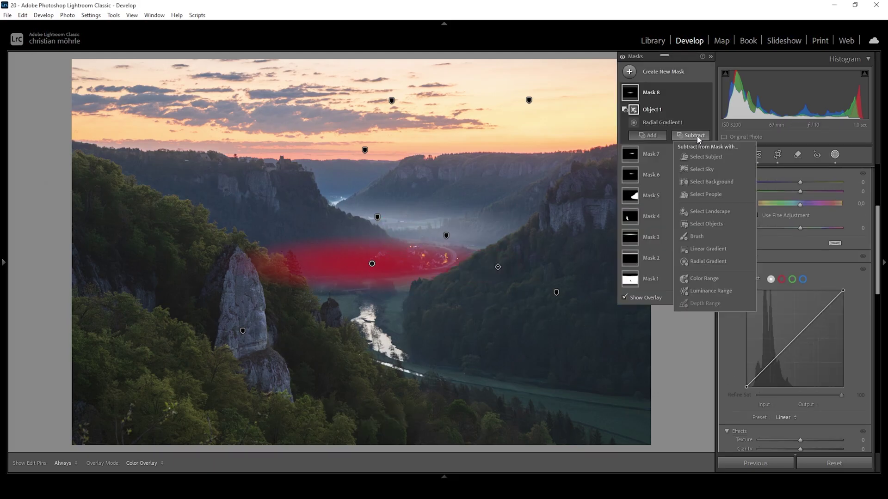
pyautogui.click(711, 226)
pyautogui.moveTo(238, 232); pyautogui.dragTo(303, 317)
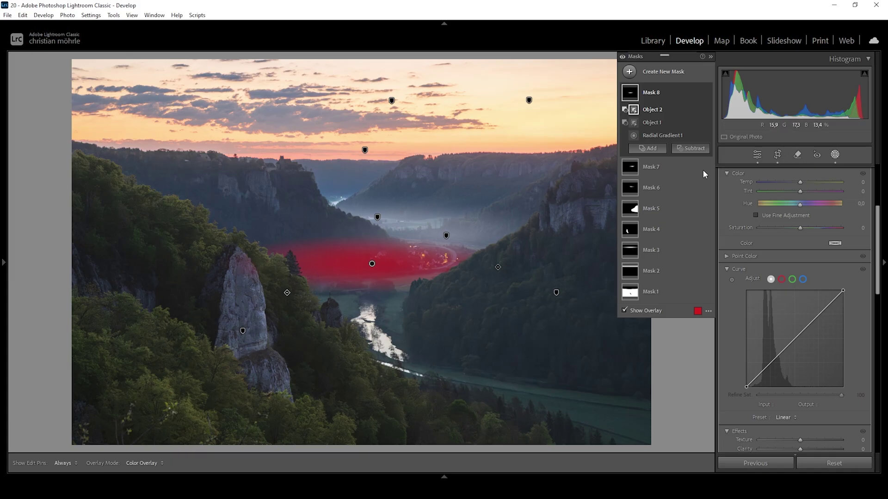
# Subtract the remaining spill on the top of the rock pinnacle from the mask with a brush.
pyautogui.click(690, 149)
pyautogui.click(695, 246)
pyautogui.press('h')
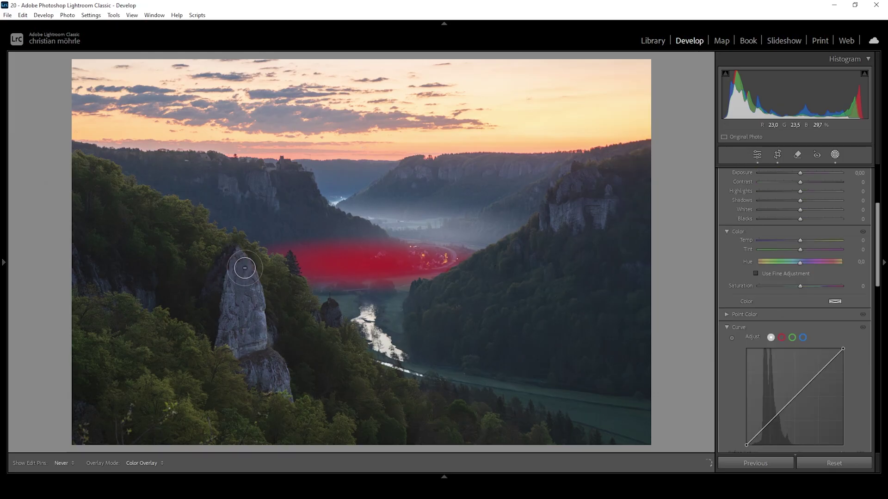
pyautogui.press('h')
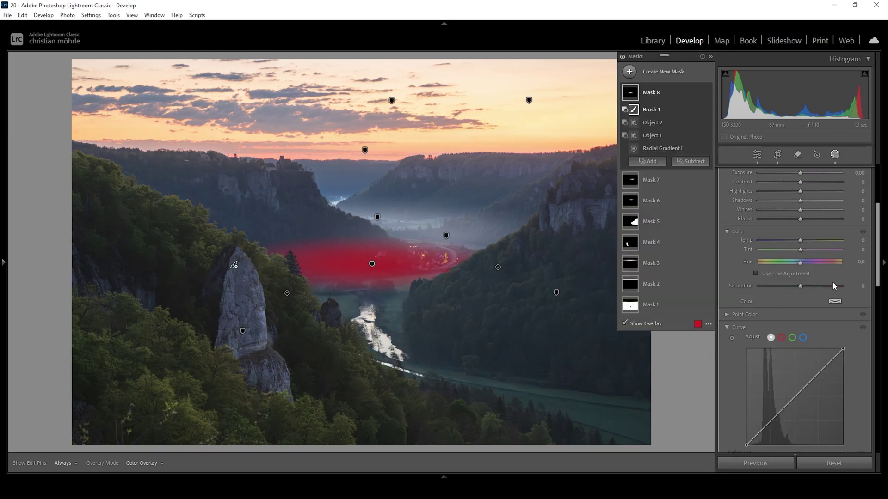
# Set the new valley-floor mask's Blacks to 44 and its Dehaze to −22.
pyautogui.scroll(3, 817, 210)
pyautogui.moveTo(801, 286); pyautogui.dragTo(820, 284)
pyautogui.scroll(-5, 820, 284)
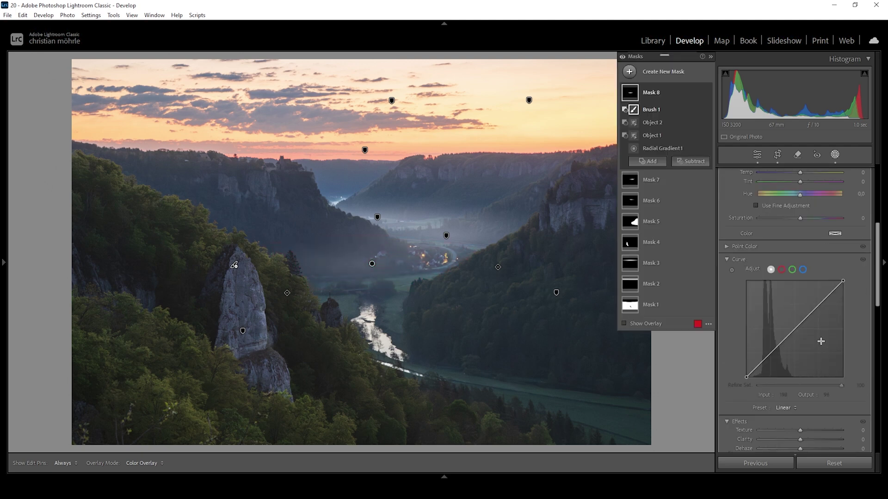
pyautogui.moveTo(800, 313); pyautogui.dragTo(790, 312)
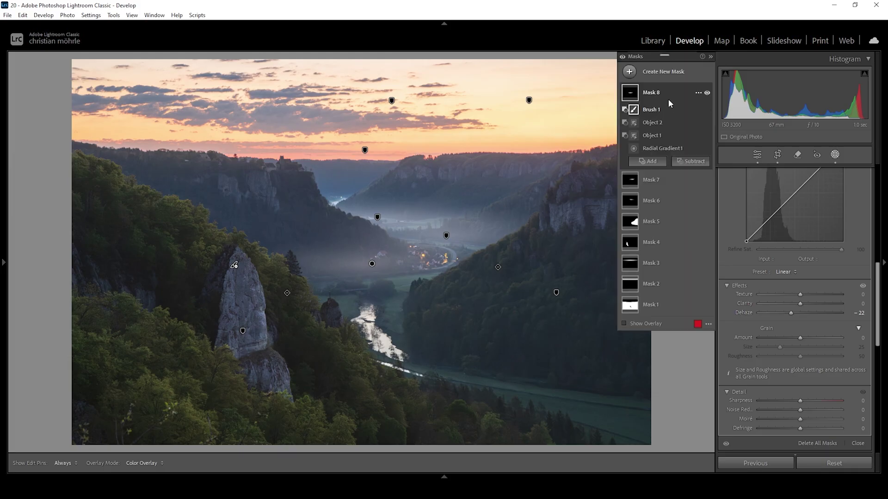
# Shift the mask's radial gradient up and left and make it slightly taller, and set its Temp to −16 and Saturation to −10.
pyautogui.click(662, 148)
pyautogui.moveTo(376, 264); pyautogui.dragTo(358, 246)
pyautogui.scroll(5, 827, 305)
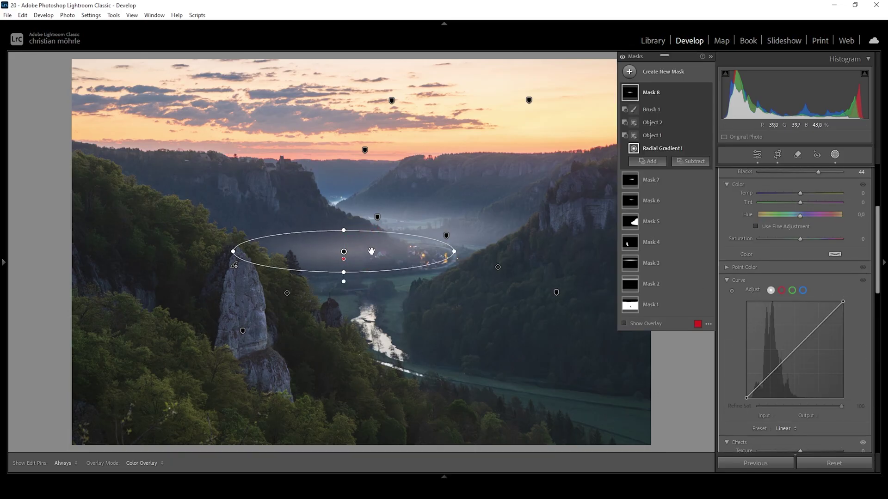
pyautogui.moveTo(800, 193); pyautogui.dragTo(793, 193)
pyautogui.moveTo(800, 239); pyautogui.dragTo(796, 238)
pyautogui.moveTo(346, 272)
pyautogui.mouseDown()
pyautogui.moveTo(350, 264)
pyautogui.moveTo(344, 277)
pyautogui.mouseUp()
# Compare the photo with and without the latest radial gradient, and with and without all masks.
pyautogui.click(707, 148)
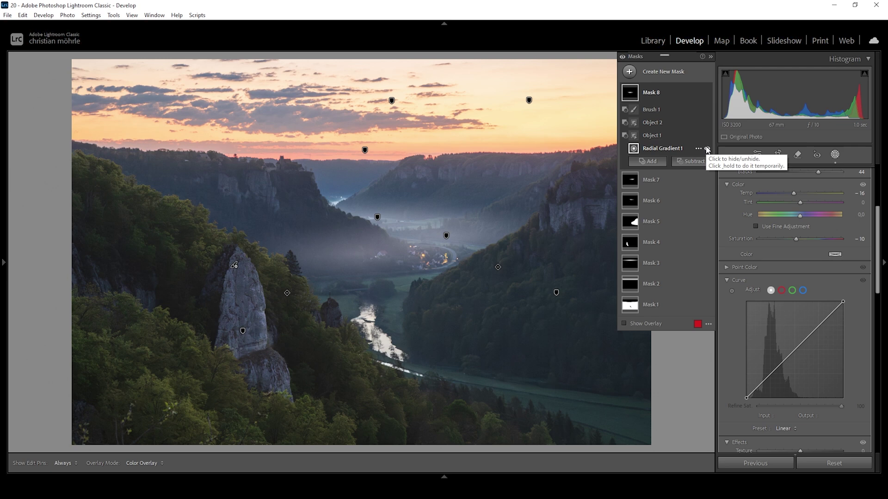
pyautogui.click(706, 148)
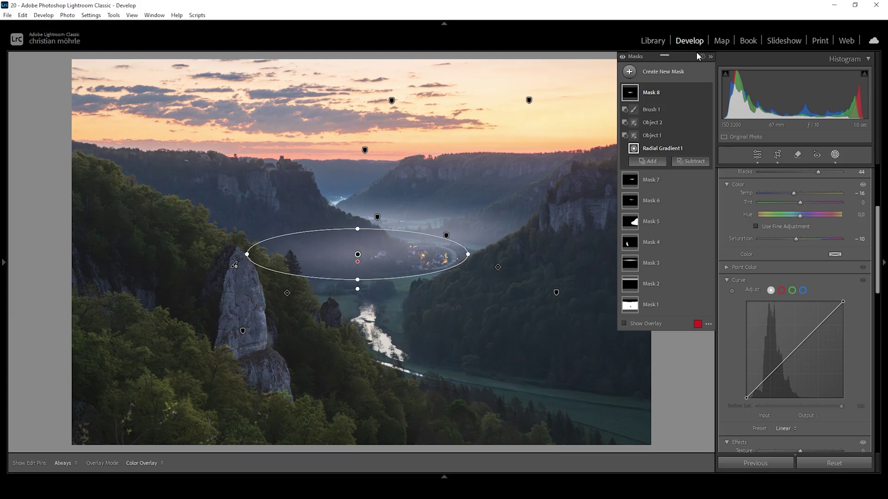
pyautogui.click(622, 58)
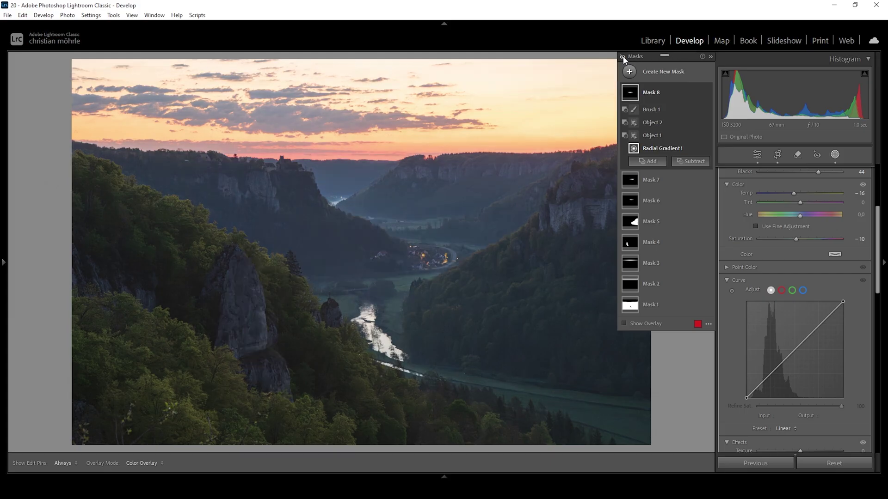
pyautogui.click(623, 57)
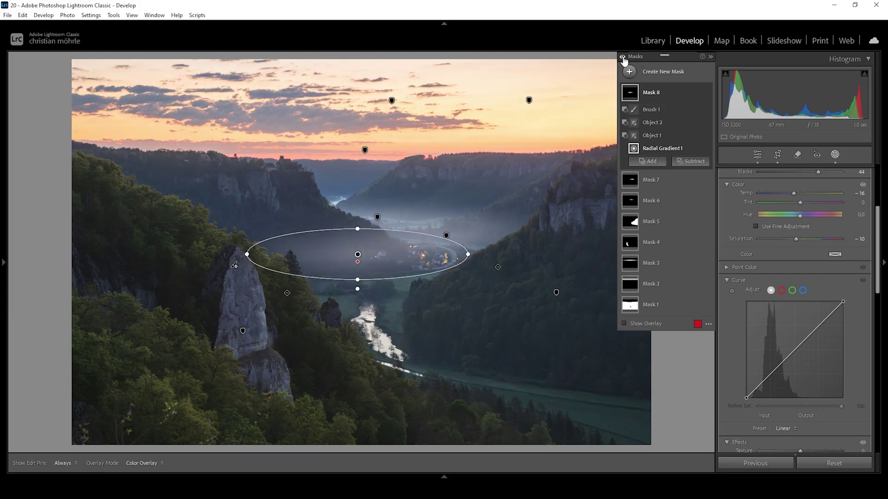
# Leave masking and adjust the Color Mixer saturation: Orange +10, Yellow +12, Green raised, and Blue slightly lowered.
pyautogui.click(753, 156)
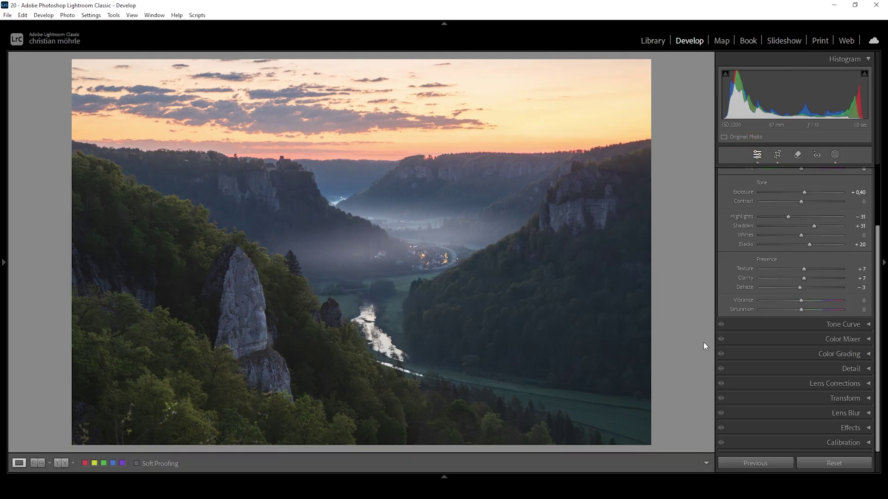
pyautogui.click(848, 340)
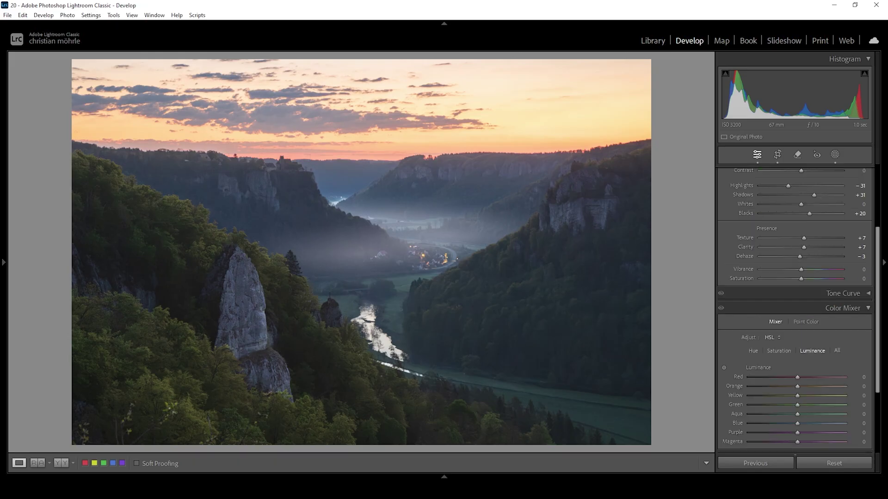
pyautogui.scroll(-2, 827, 347)
pyautogui.click(779, 271)
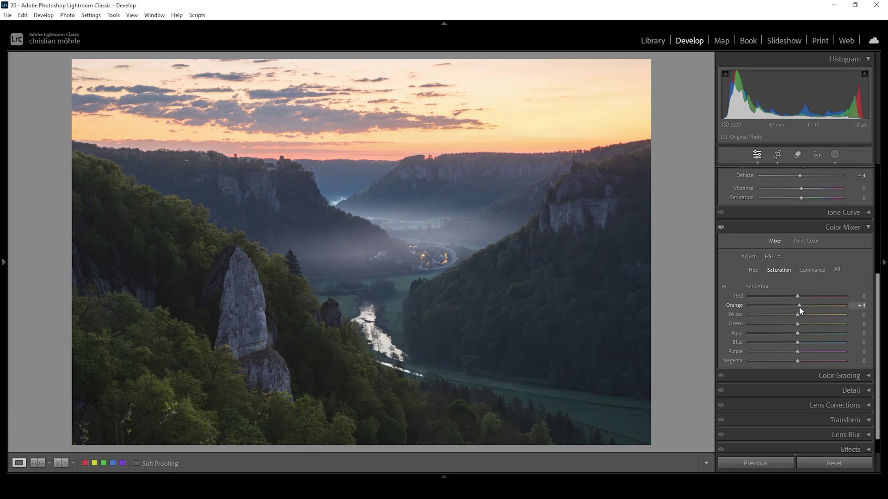
pyautogui.moveTo(801, 307); pyautogui.dragTo(803, 314)
pyautogui.moveTo(804, 325); pyautogui.dragTo(805, 324)
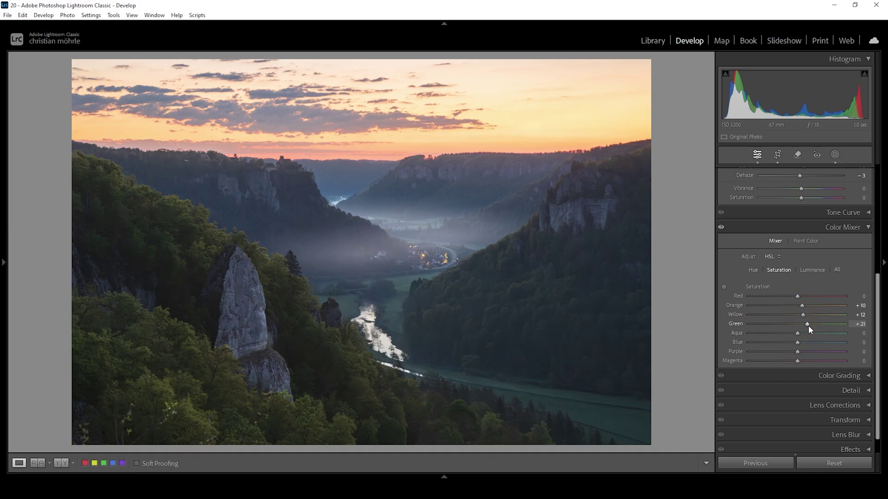
pyautogui.moveTo(798, 344); pyautogui.dragTo(796, 343)
# Set the Color Mixer's Green luminance to +69.
pyautogui.click(813, 271)
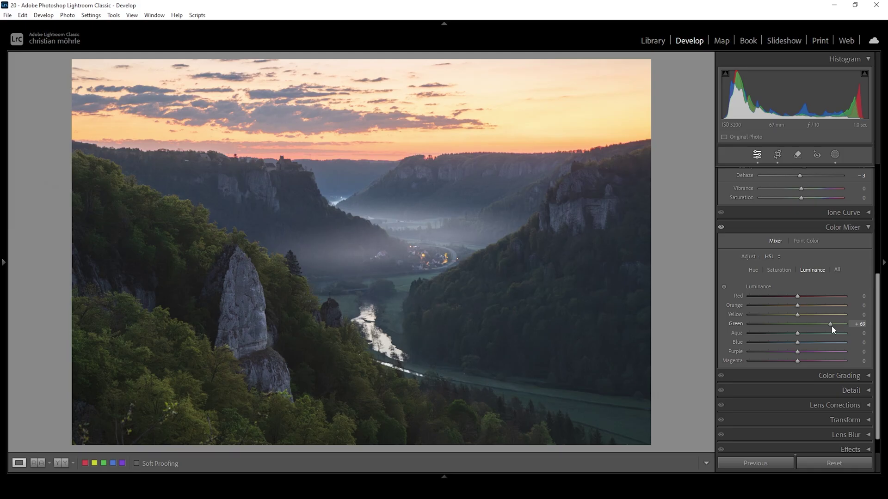
pyautogui.click(843, 227)
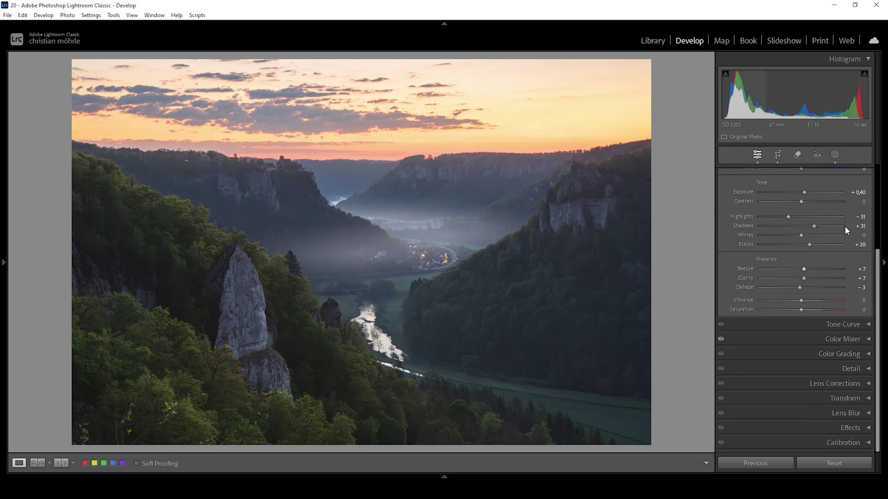
# Color grade the Highlights toward orange with Hue 29 and Saturation about 37.
pyautogui.click(825, 356)
pyautogui.moveTo(877, 250); pyautogui.dragTo(879, 279)
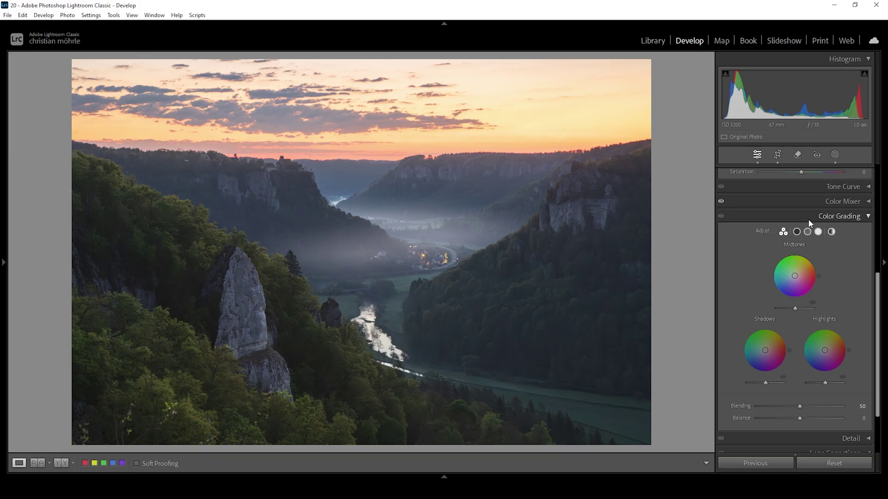
pyautogui.click(817, 232)
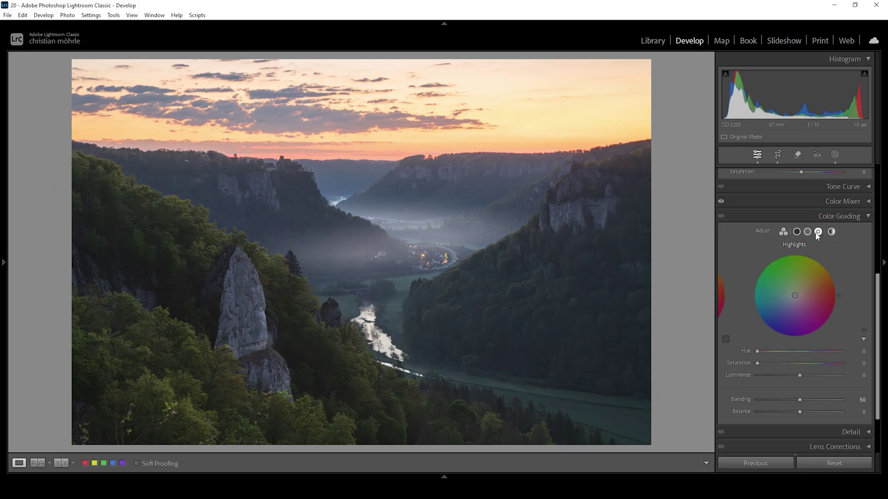
pyautogui.moveTo(759, 351); pyautogui.dragTo(766, 352)
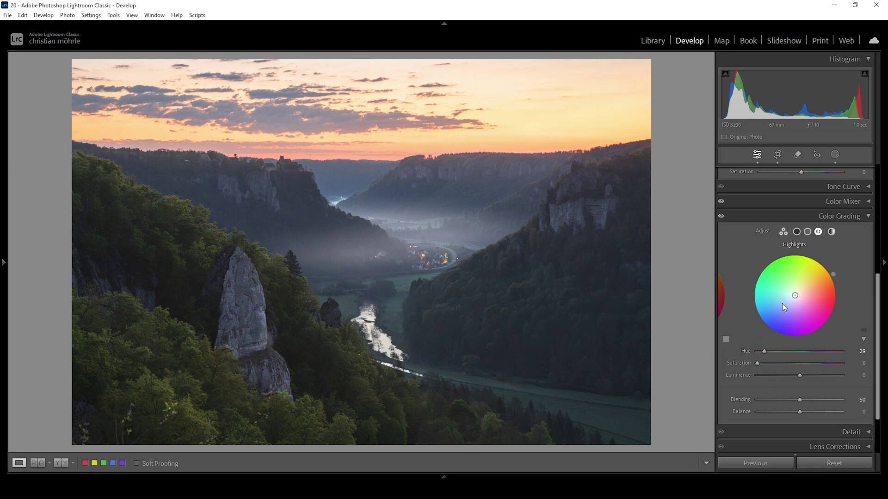
pyautogui.moveTo(757, 364); pyautogui.dragTo(788, 357)
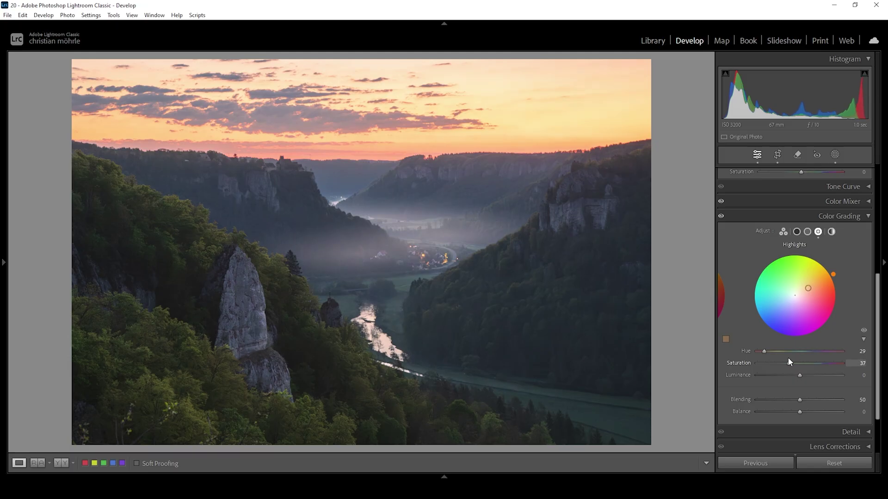
pyautogui.moveTo(787, 357); pyautogui.dragTo(789, 358)
# Color grade the Midtones with a subtle warm tint, setting Hue to 25 and Saturation to 6.
pyautogui.click(807, 232)
pyautogui.moveTo(757, 351); pyautogui.dragTo(763, 351)
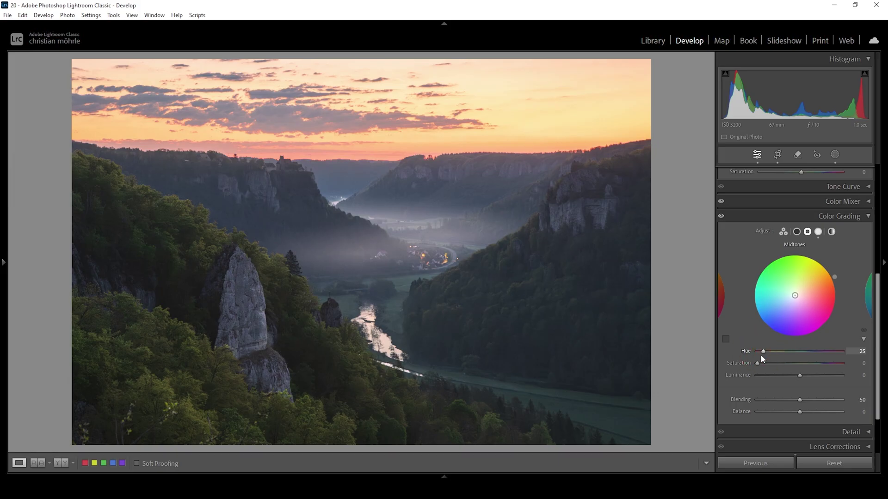
pyautogui.moveTo(759, 363); pyautogui.dragTo(762, 363)
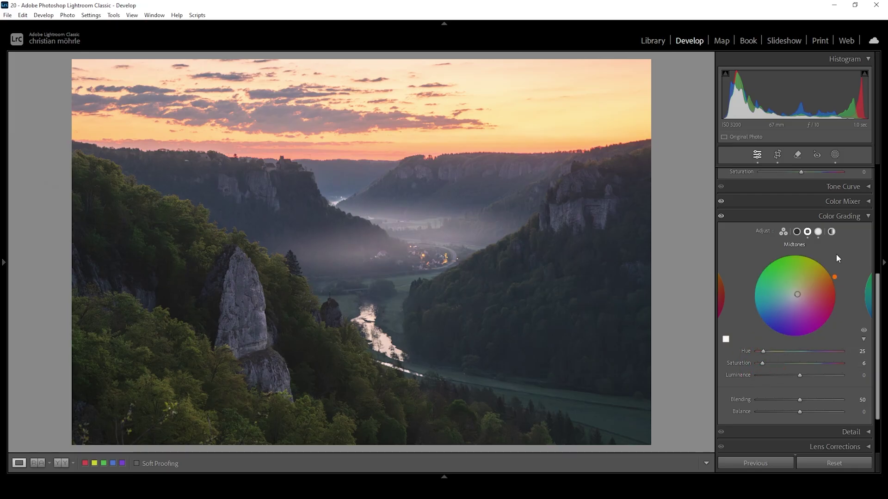
# Color grade the Shadows with a faint blue tint, setting Hue to 225 and Saturation to 4.
pyautogui.click(797, 233)
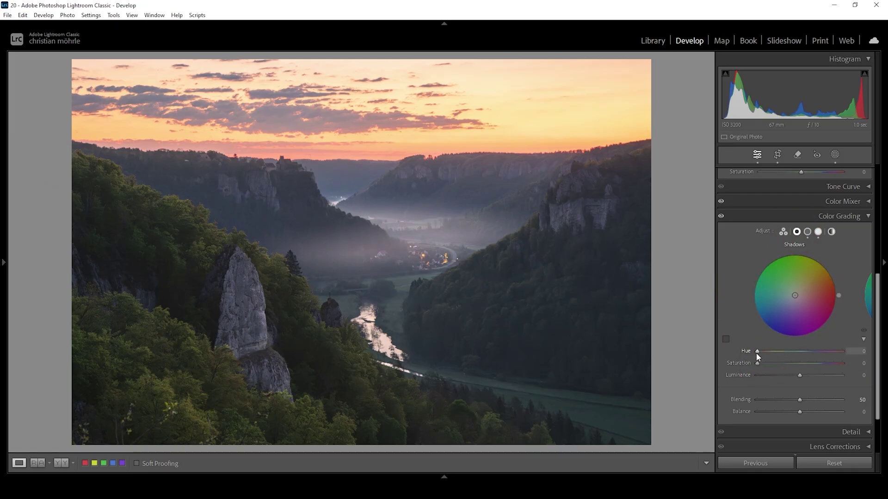
pyautogui.moveTo(764, 353)
pyautogui.mouseDown()
pyautogui.moveTo(810, 354)
pyautogui.moveTo(753, 363)
pyautogui.moveTo(761, 362)
pyautogui.mouseUp()
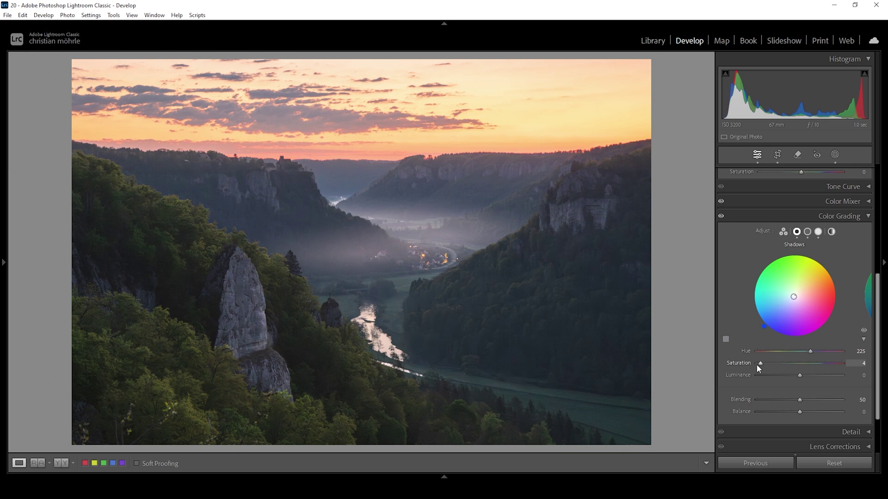
pyautogui.click(865, 217)
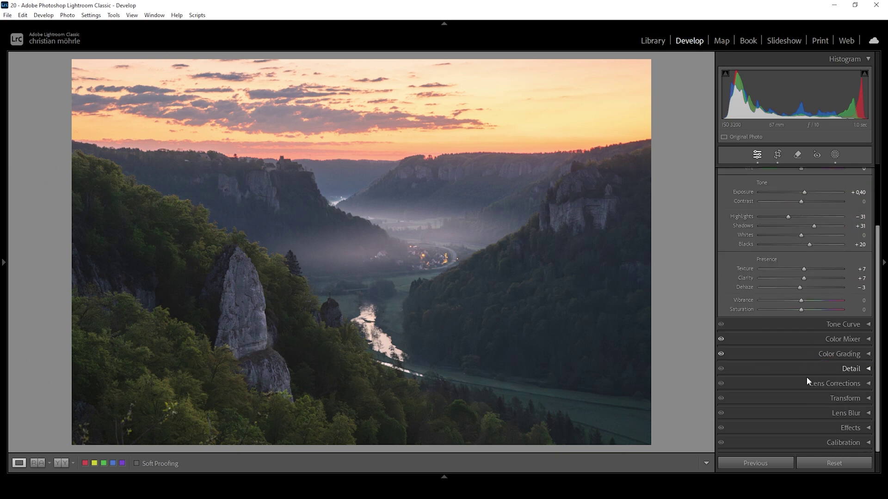
# Set the Calibration's Blue Primary Hue to −12 and Saturation to +24.
pyautogui.click(834, 443)
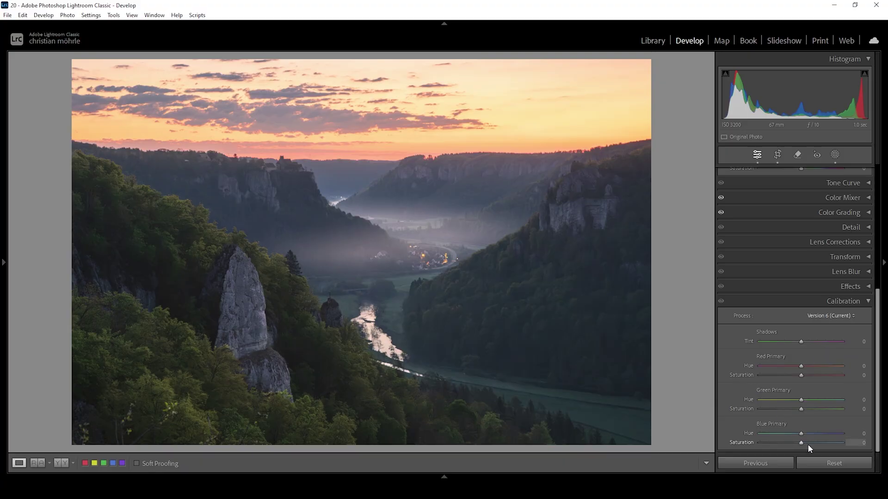
pyautogui.moveTo(803, 433); pyautogui.dragTo(798, 434)
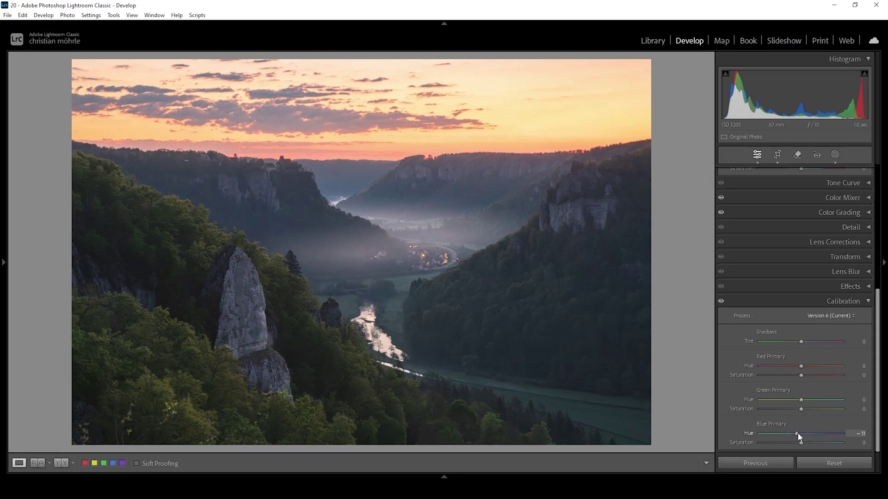
pyautogui.moveTo(803, 444); pyautogui.dragTo(814, 441)
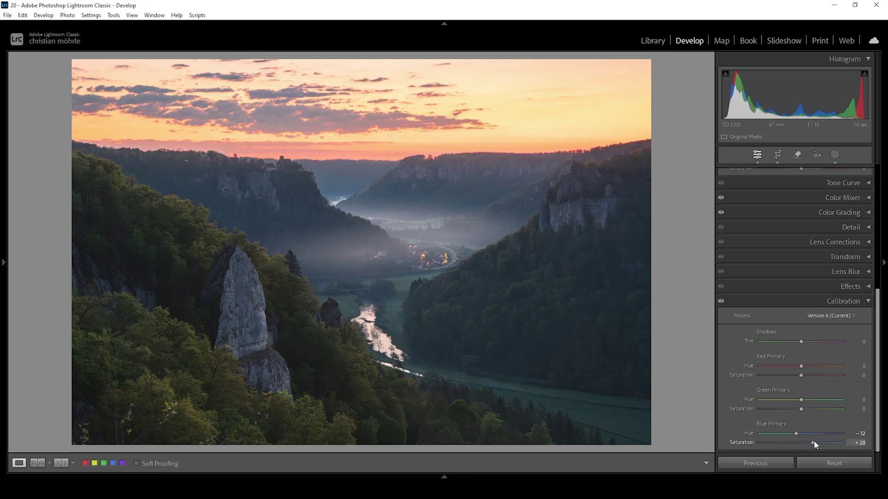
pyautogui.moveTo(812, 441); pyautogui.dragTo(812, 441)
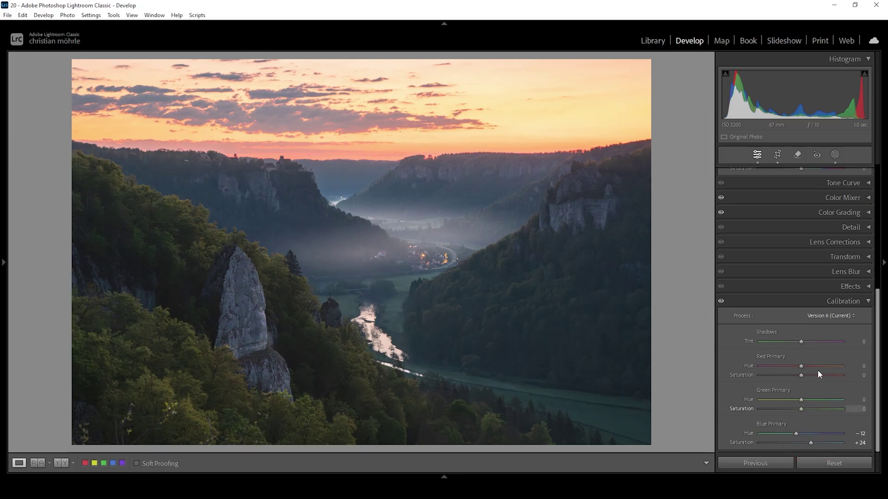
pyautogui.click(864, 301)
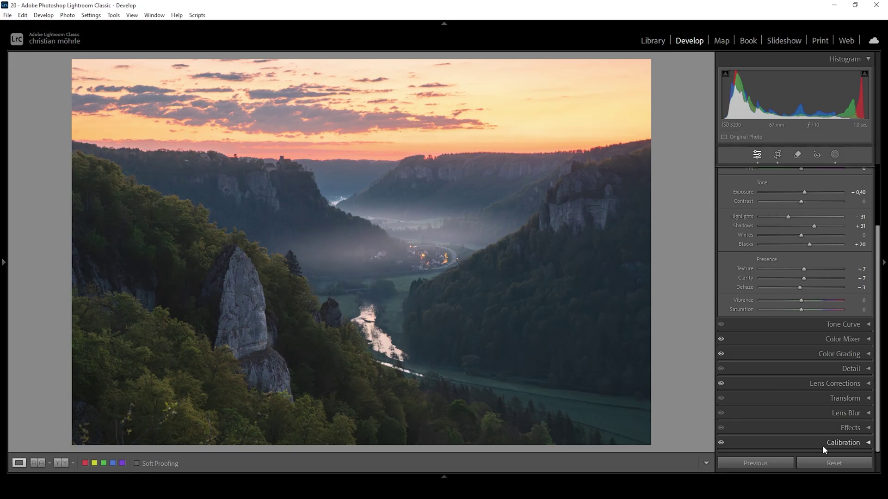
# Sharpen the photo with Amount 64, Radius 0.5, Detail 100 and Masking 62.
pyautogui.click(838, 367)
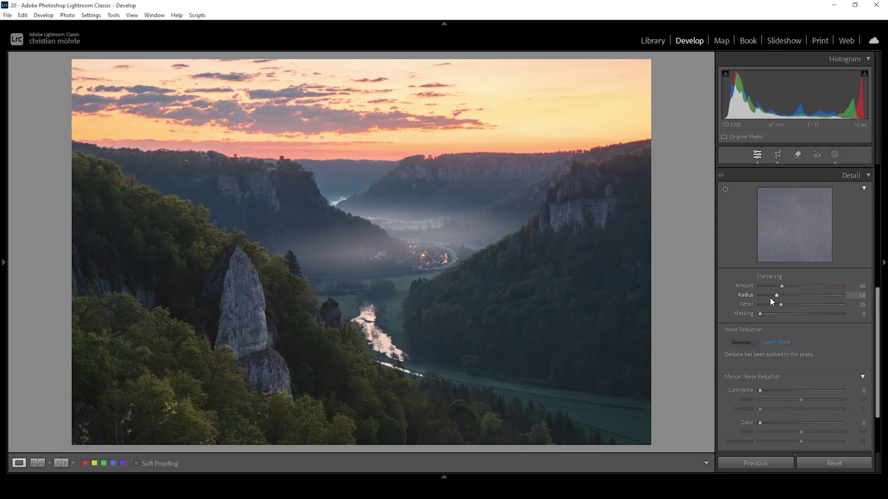
pyautogui.moveTo(777, 297); pyautogui.dragTo(863, 309)
pyautogui.moveTo(764, 312); pyautogui.dragTo(812, 318)
pyautogui.moveTo(783, 285); pyautogui.dragTo(796, 285)
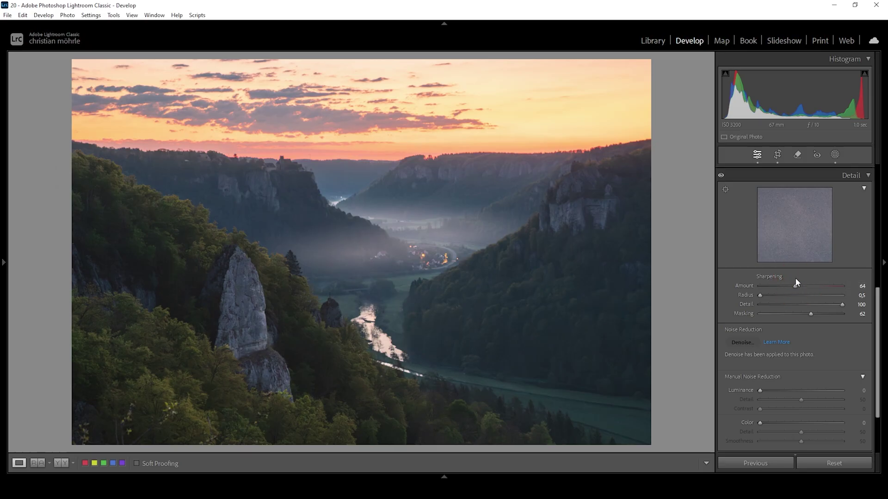